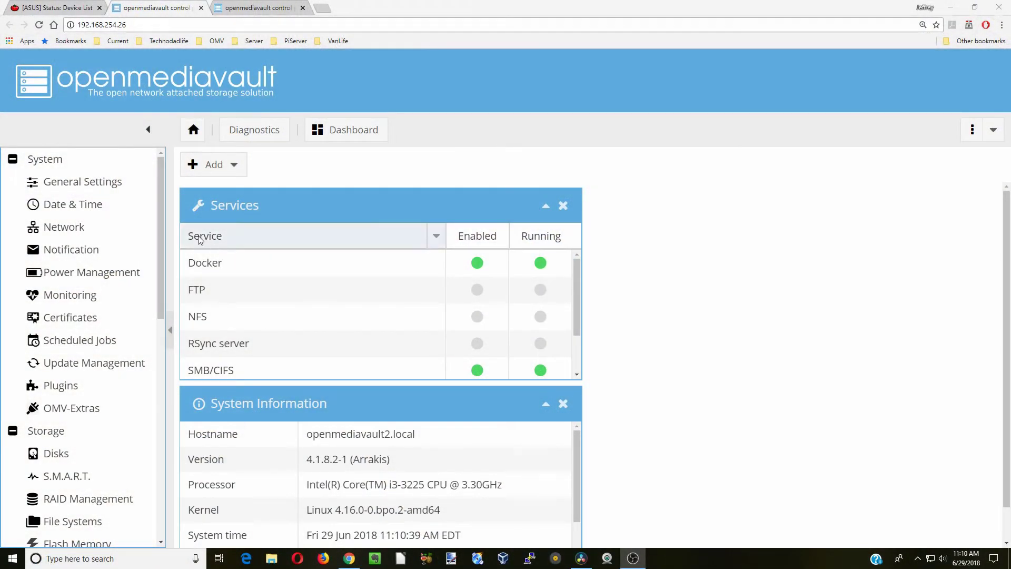
Step: Show the OMV-Extras repos list under Update Management, with the stable OMV-Extras and Docker CE repos enabled
left_click_drag(160, 271, 157, 242)
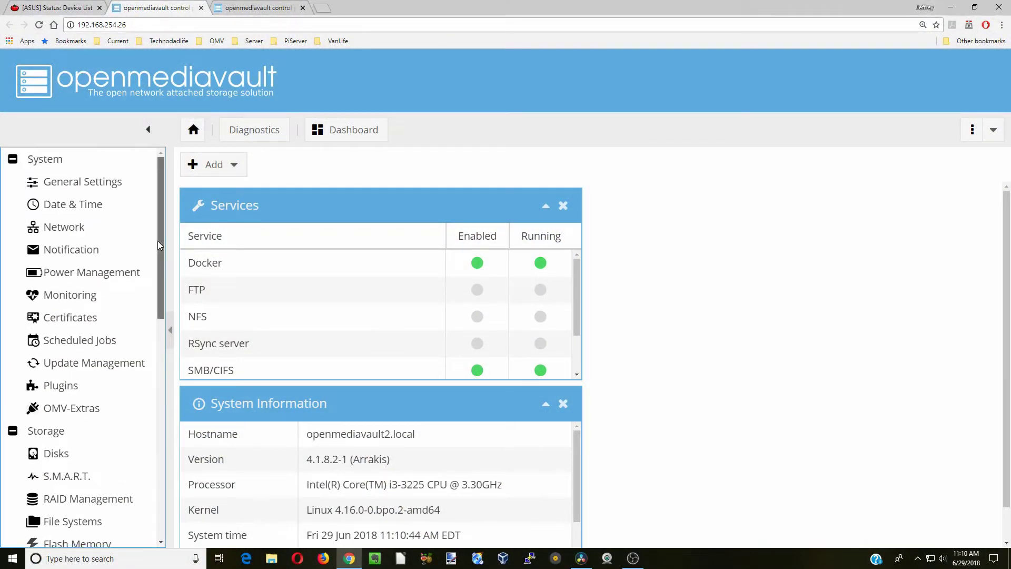
left_click(129, 367)
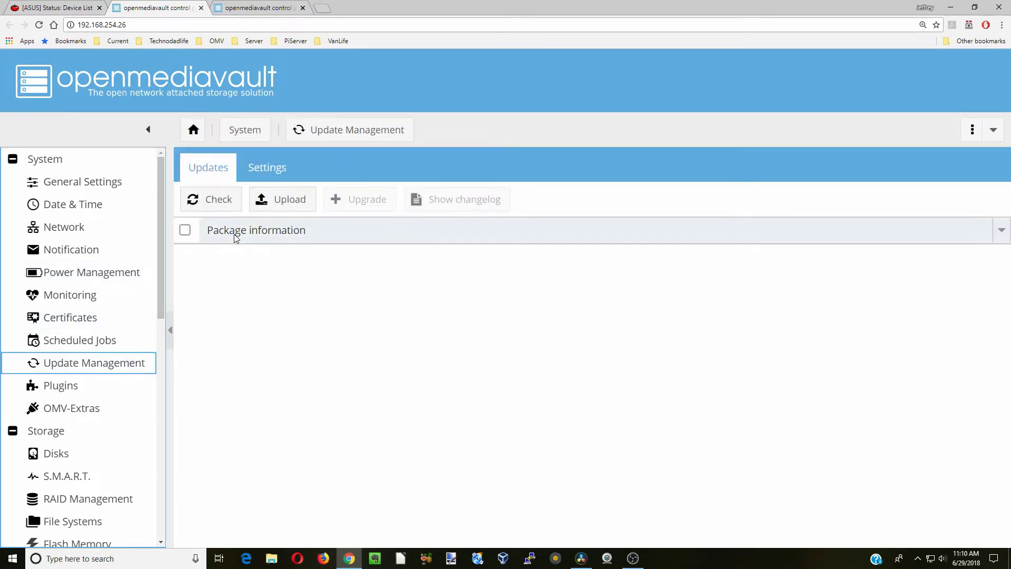
left_click(103, 407)
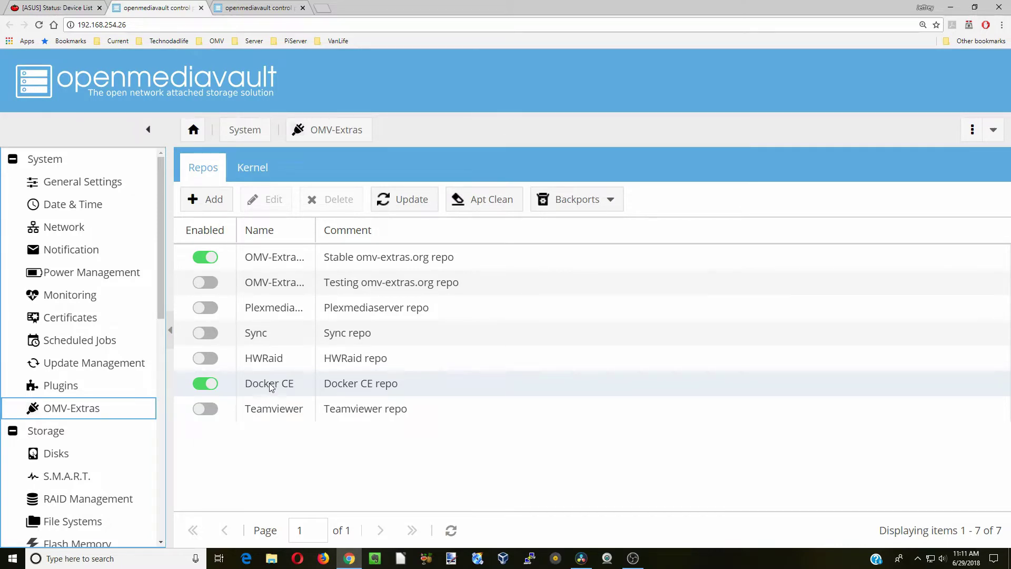
Step: Refresh the plugin list, filter it by 'usb', and select the installed openmediavault-usbbackup 4.0.5-1 plugin
left_click(100, 387)
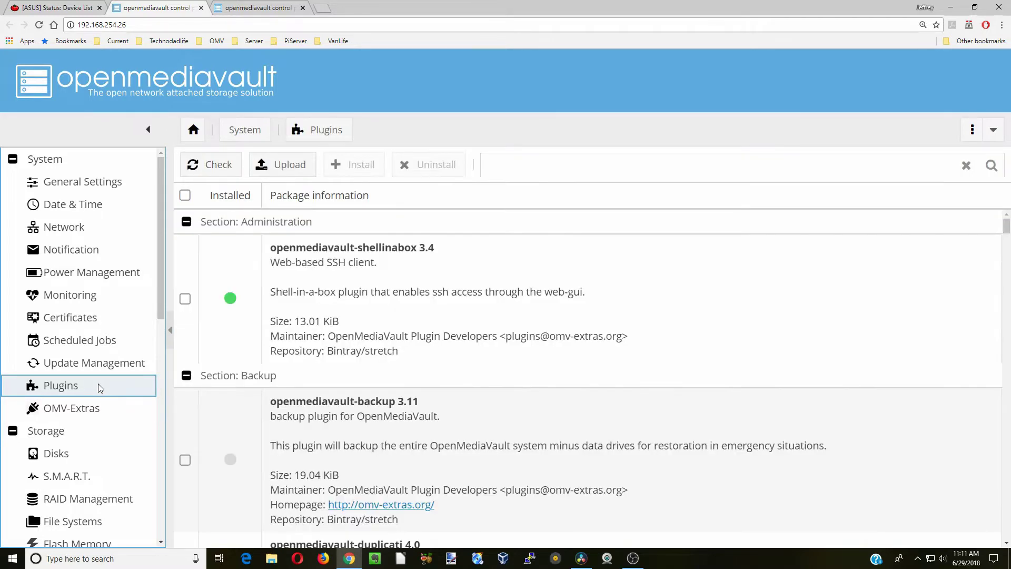
left_click(218, 174)
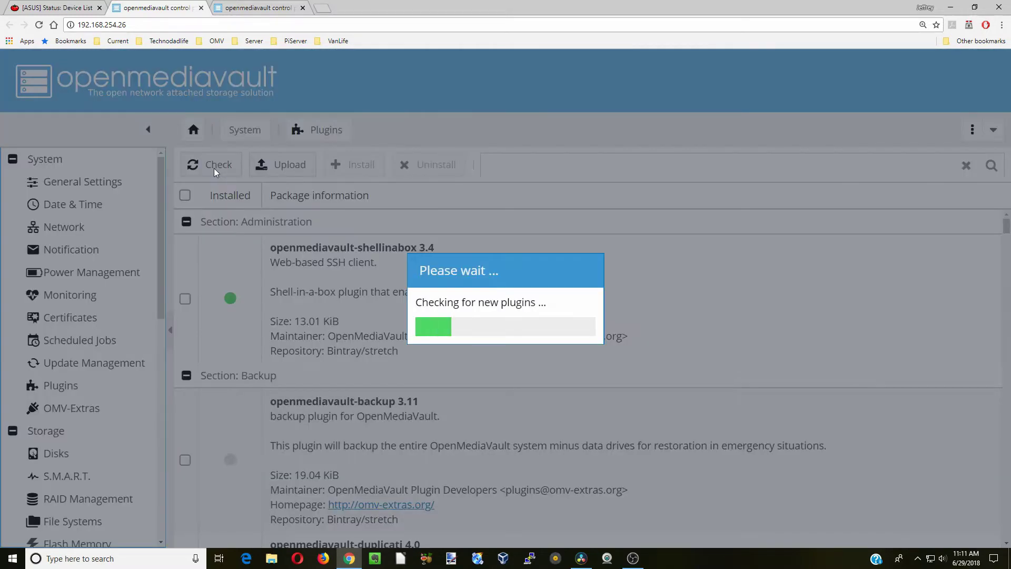
left_click(534, 166)
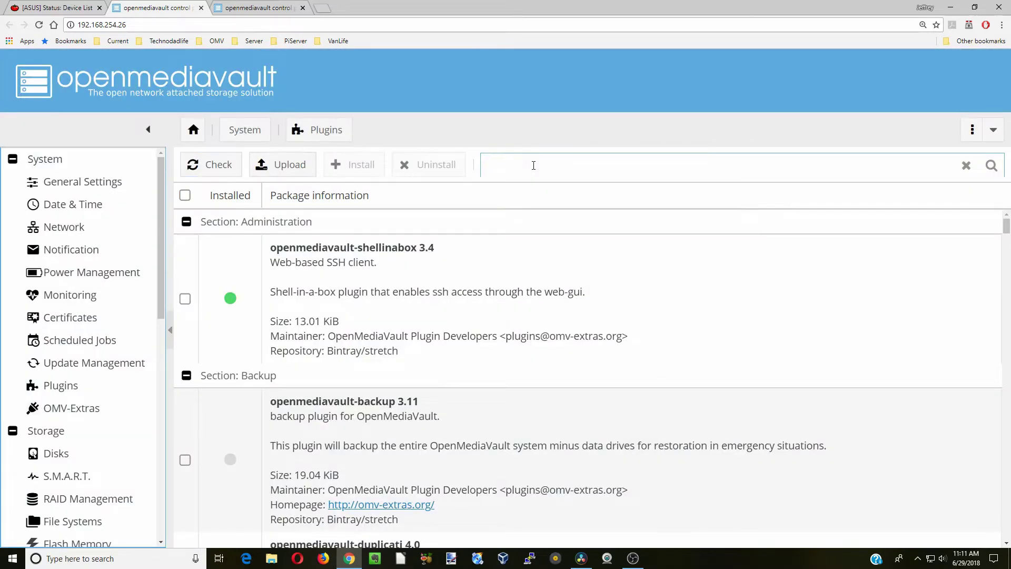
type("usb")
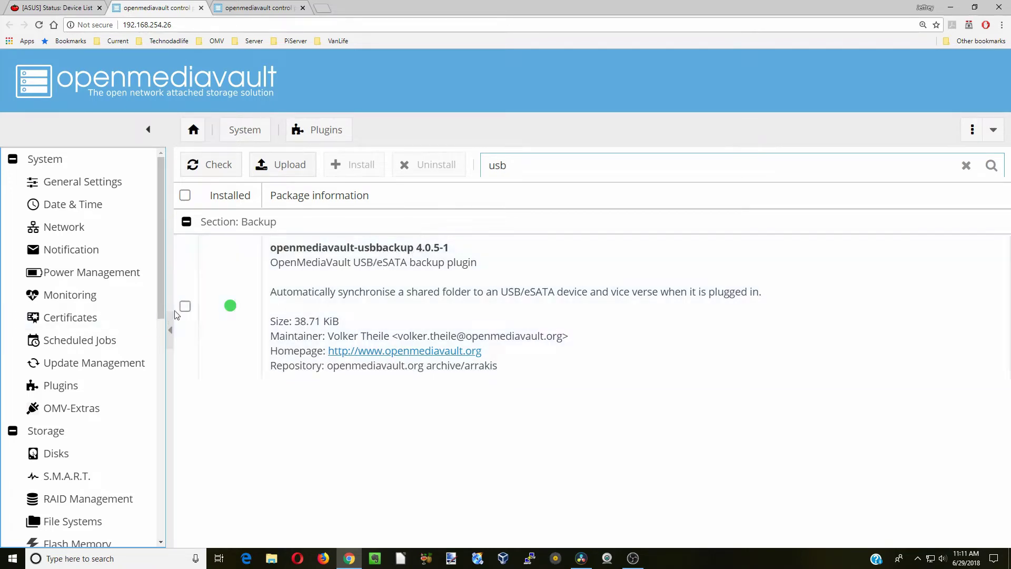
left_click(186, 306)
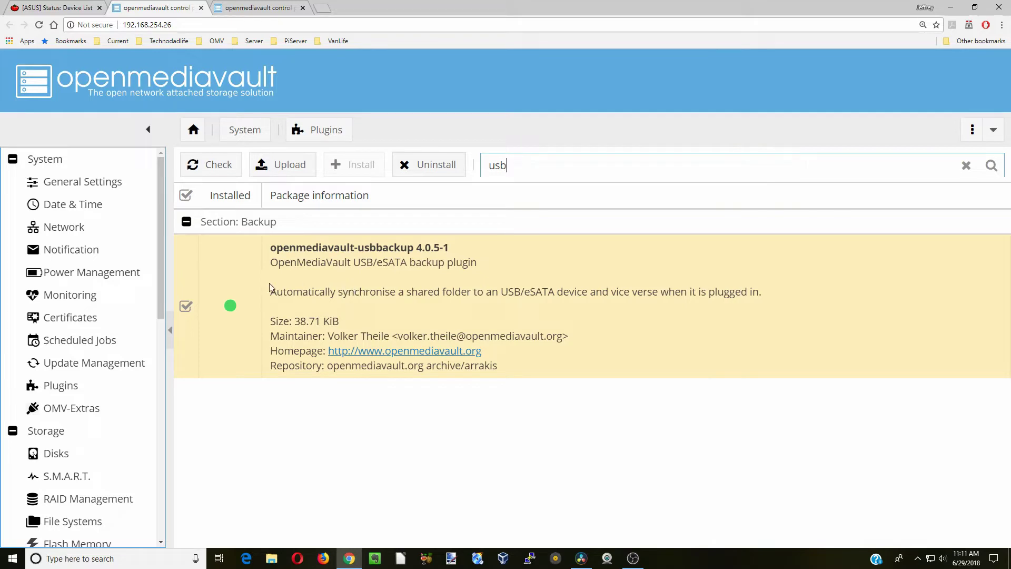
left_click_drag(162, 305, 154, 488)
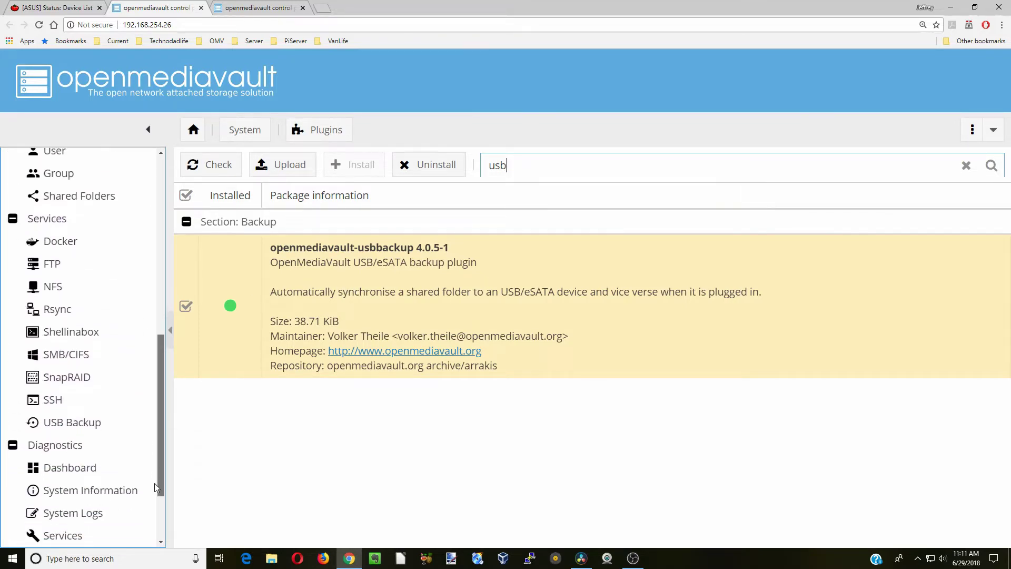
Step: Review the Disks and File Systems pages, then return to the empty USB Backup jobs list
left_click(106, 428)
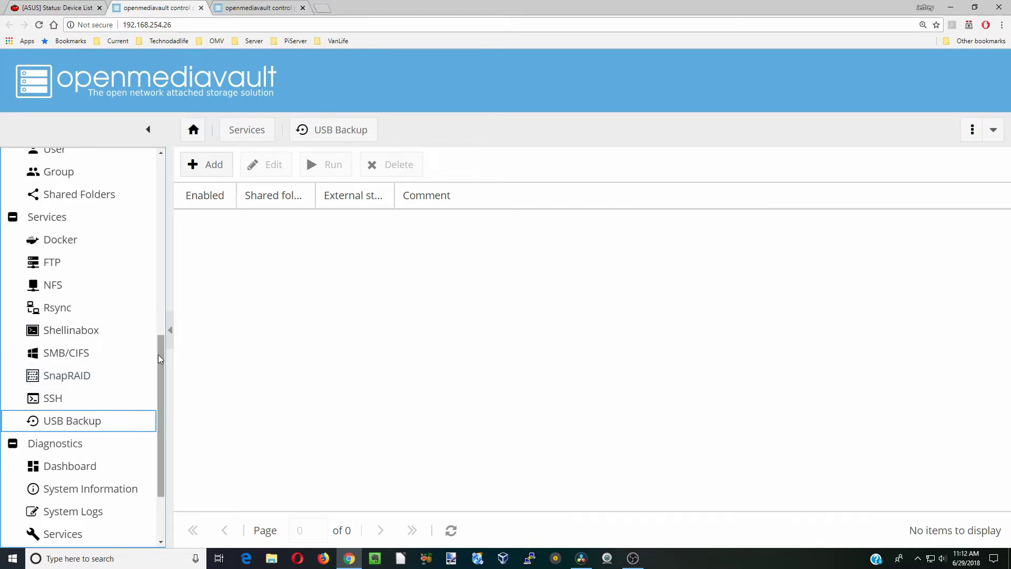
left_click_drag(163, 355, 165, 260)
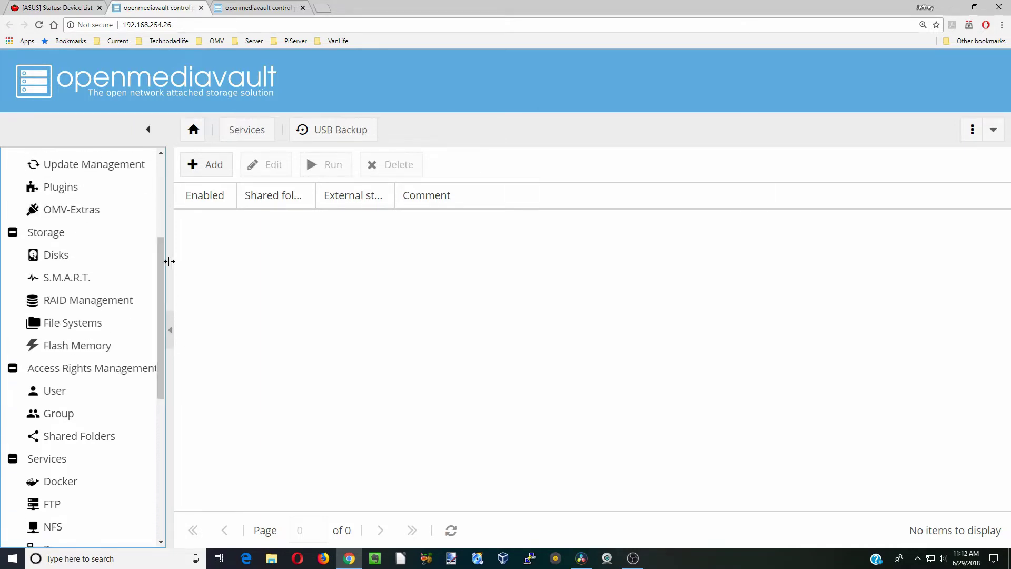
left_click(111, 266)
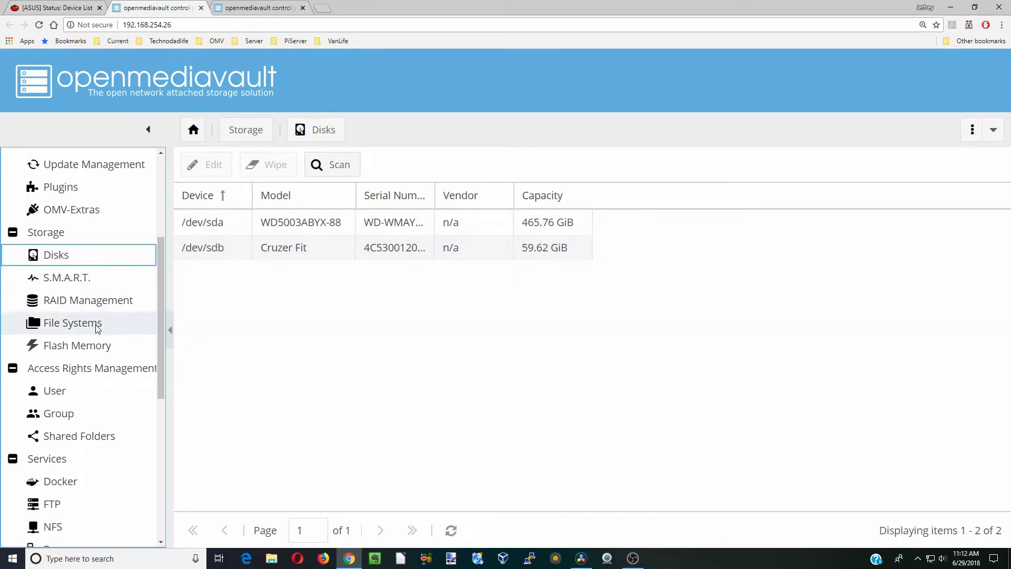
left_click(97, 329)
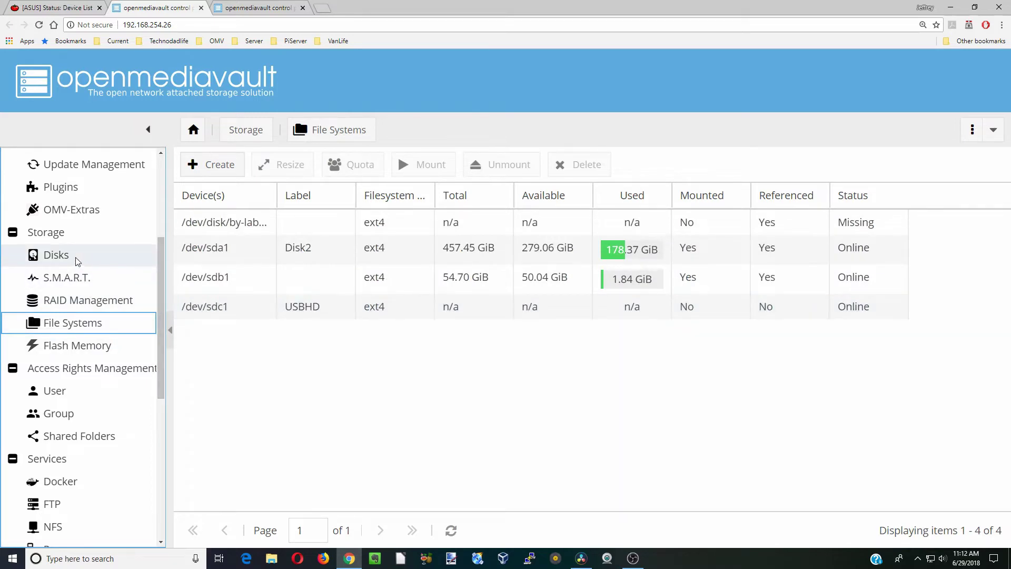
left_click_drag(162, 323, 162, 436)
left_click(91, 386)
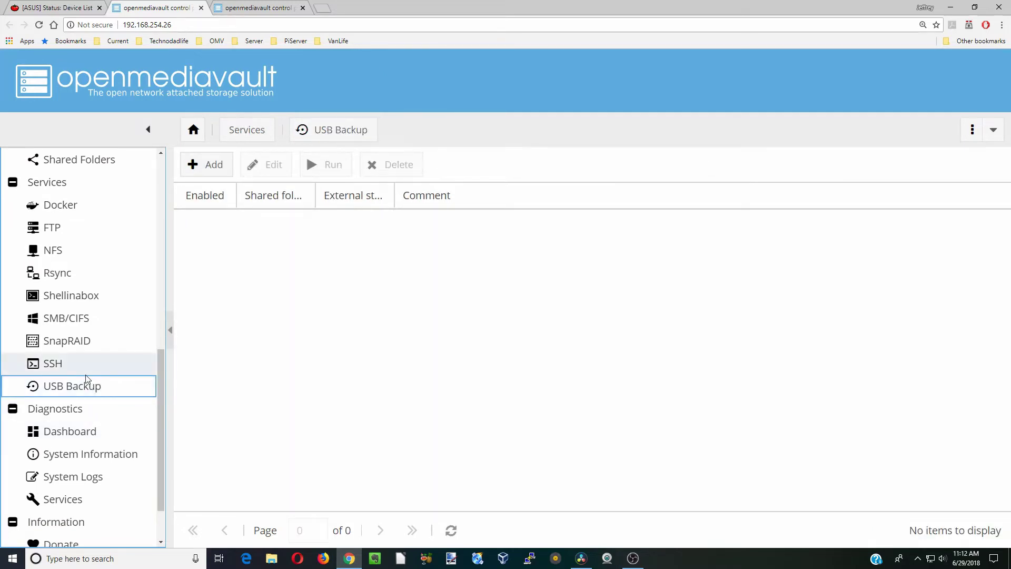
Step: Add and save a backup job using the 465.76 GiB n/a [/dev/sdc] device
left_click(211, 165)
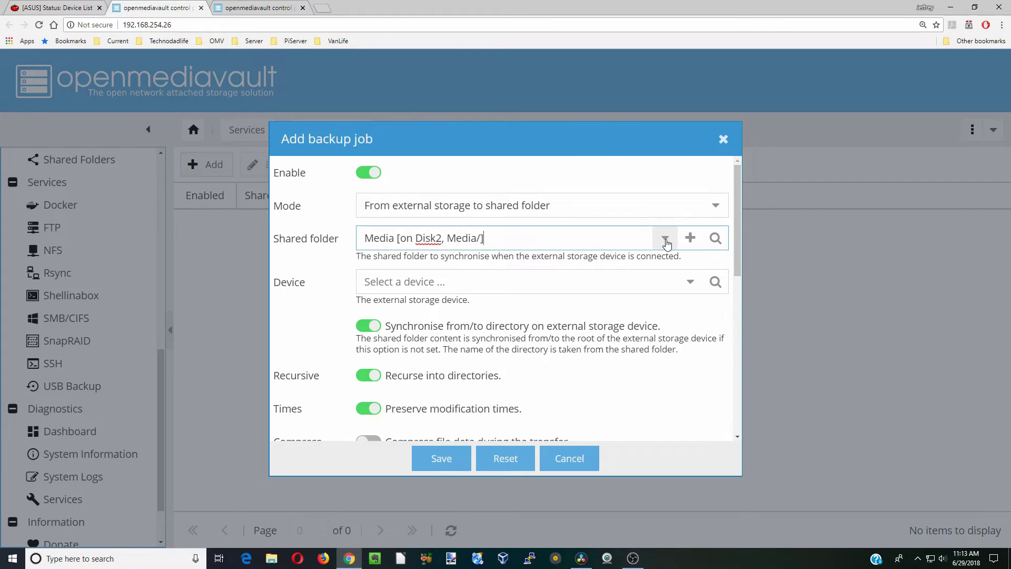
left_click(689, 282)
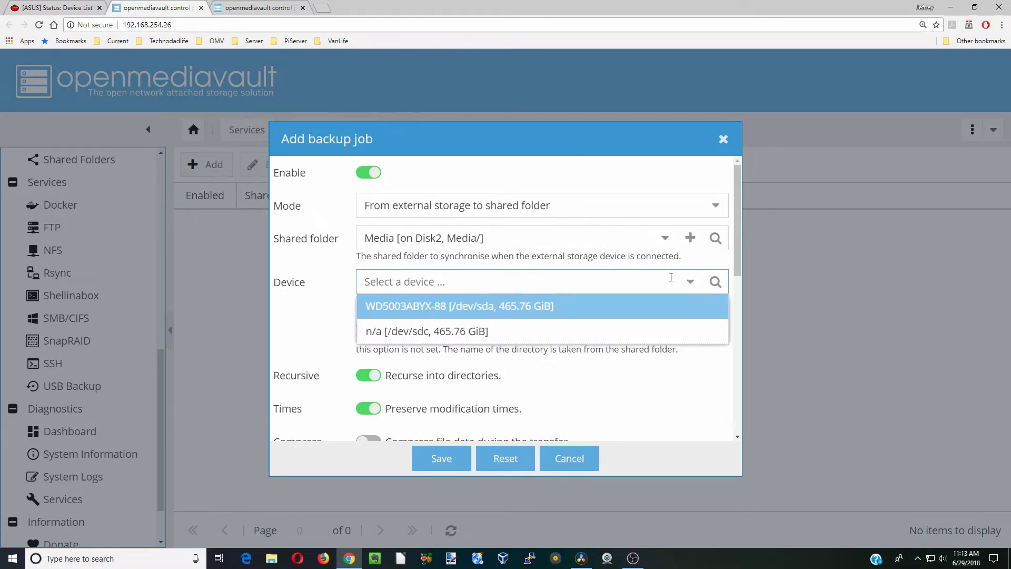
left_click(457, 332)
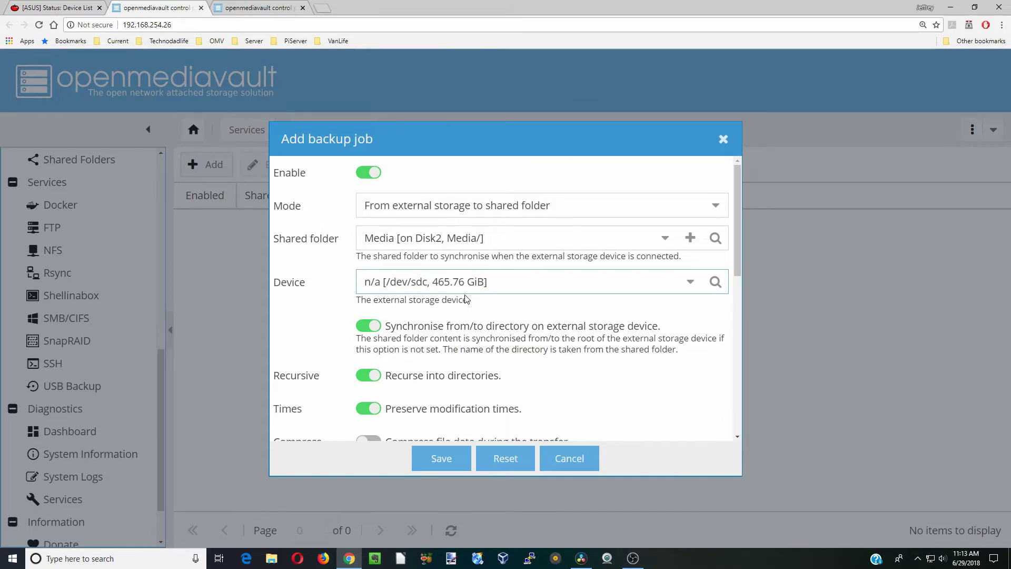
left_click(447, 464)
Step: Apply the pending configuration changes and select the new Media backup job
left_click(898, 169)
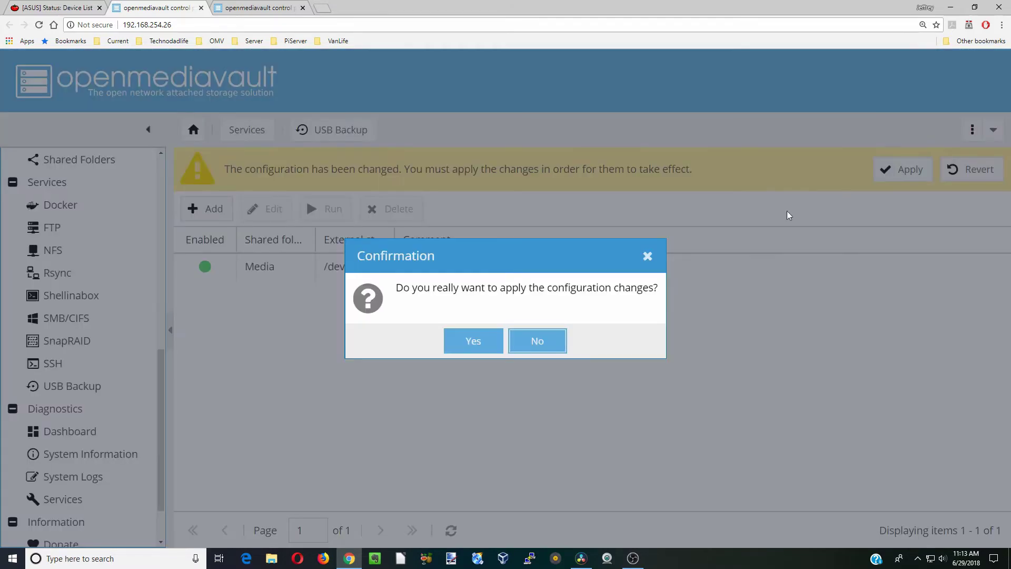
left_click(470, 342)
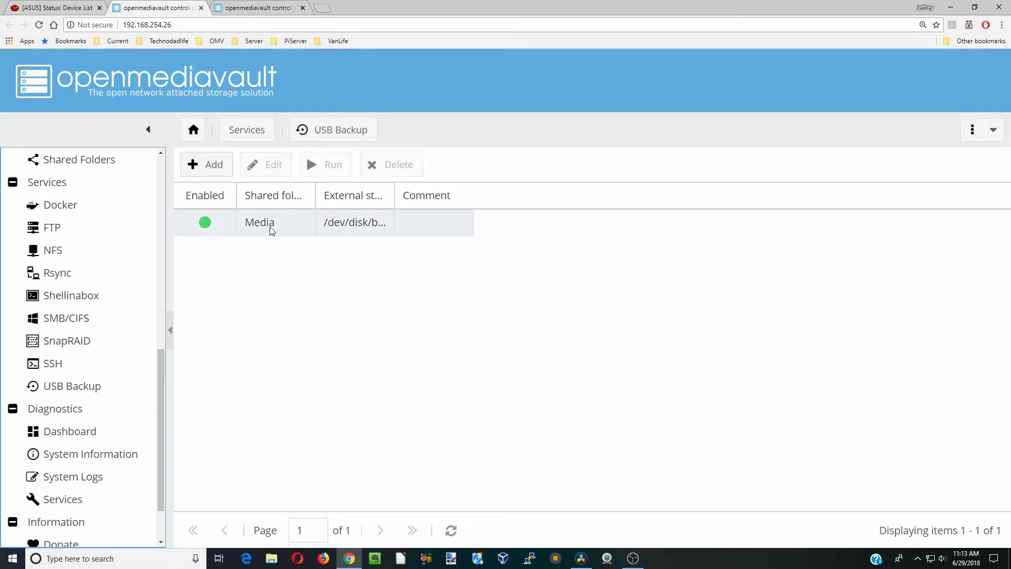
left_click(271, 227)
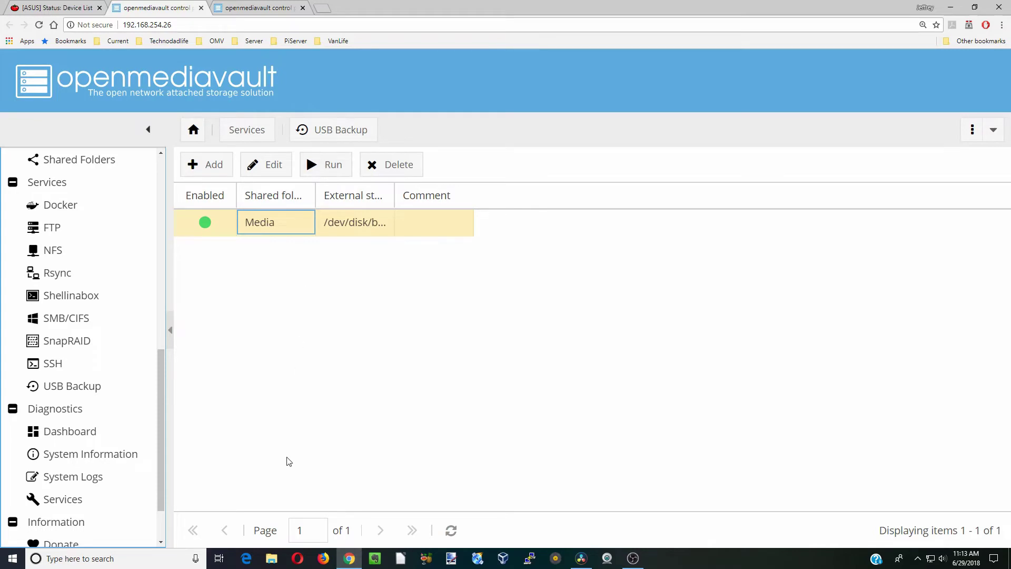
Step: Browse to OPENMEDIAVAULT2 under Network in File Explorer and open the Media share's 17 items
left_click(272, 559)
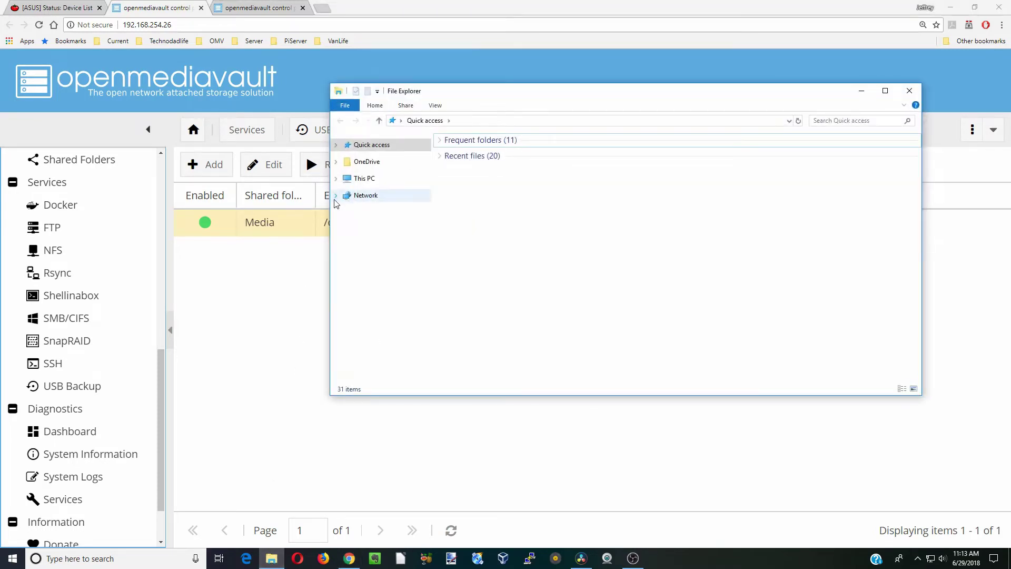
left_click(336, 196)
left_click(369, 258)
double_click(743, 146)
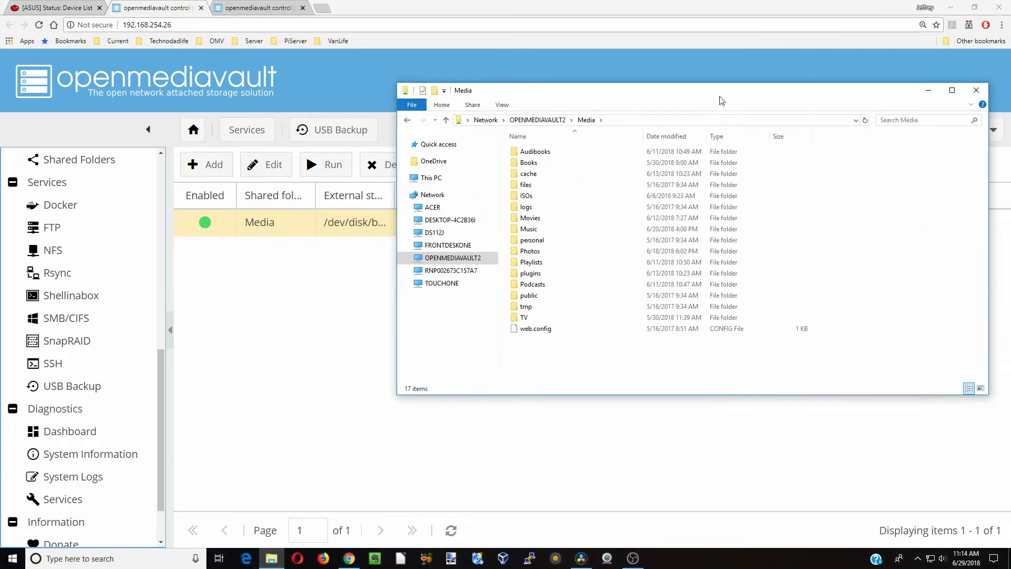
left_click(317, 282)
Step: Run the Media job so Media gains the 'Johnny Cash - Out Among The Stars 2014' folder (18 items)
left_click(327, 167)
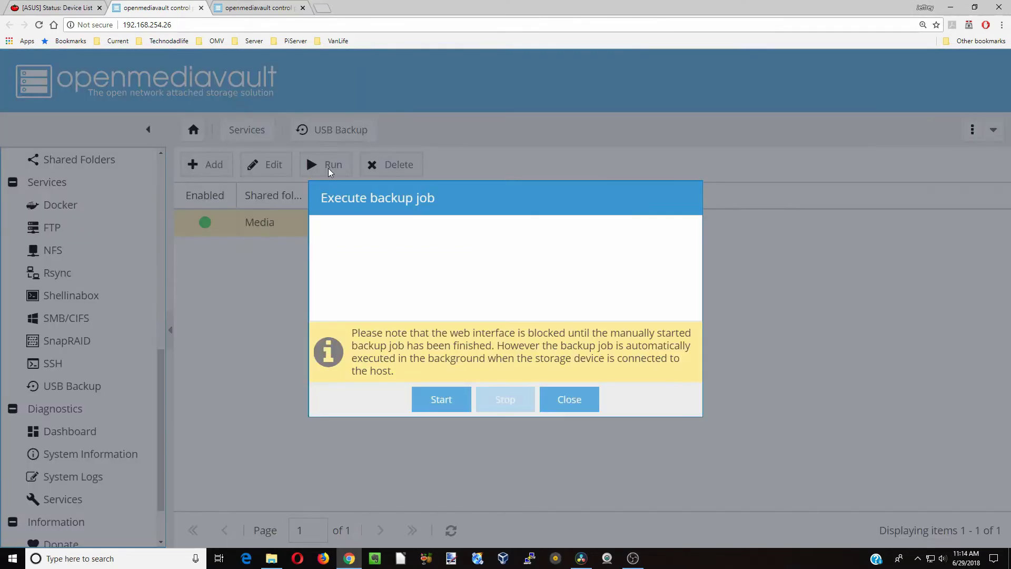
left_click(442, 400)
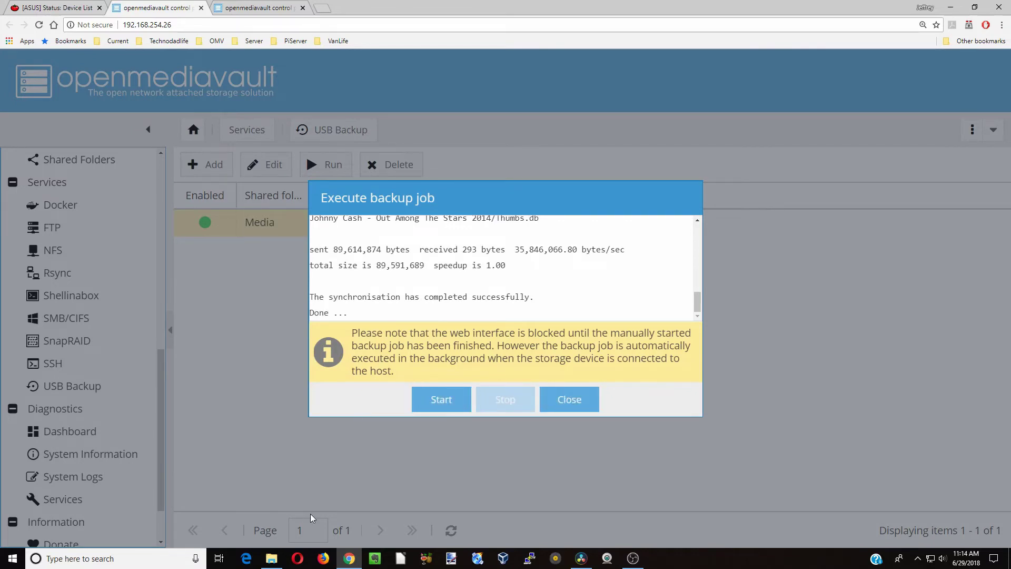
left_click(271, 558)
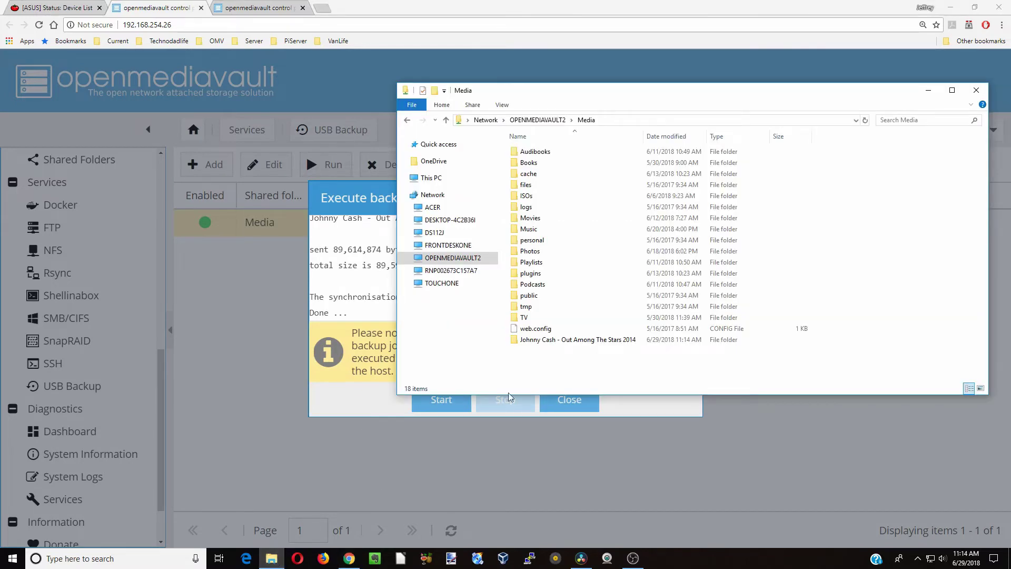
Step: Delete the 'Johnny Cash - Out Among The Stars 2014' folder from Media and close the backup job output
left_click(568, 340)
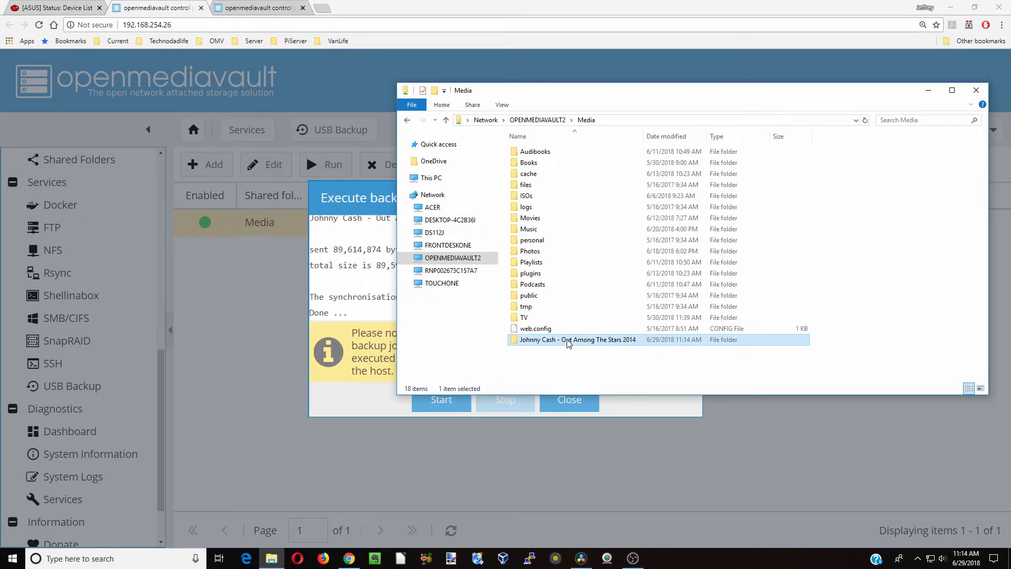
right_click(568, 341)
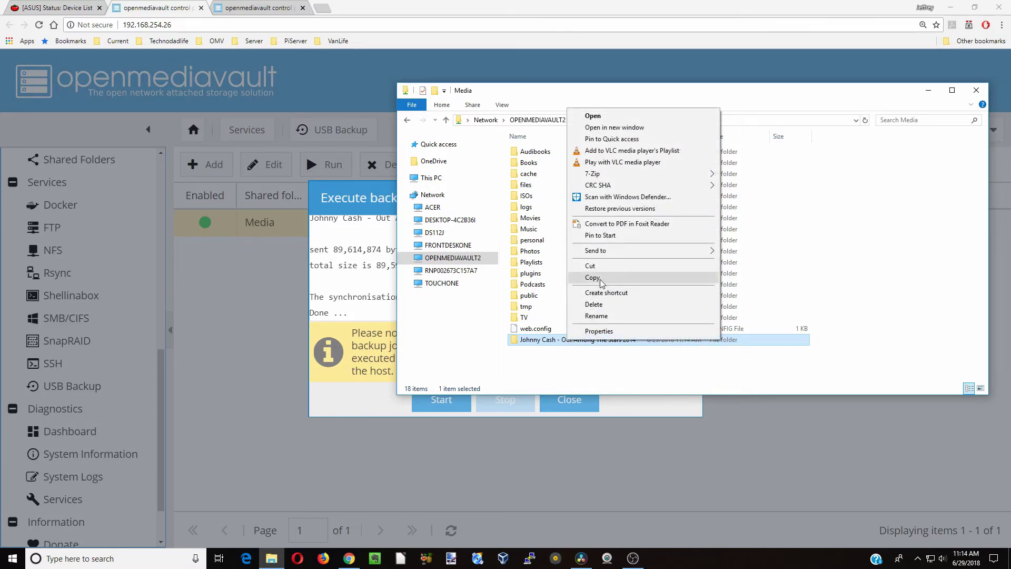
left_click(602, 303)
key("Return")
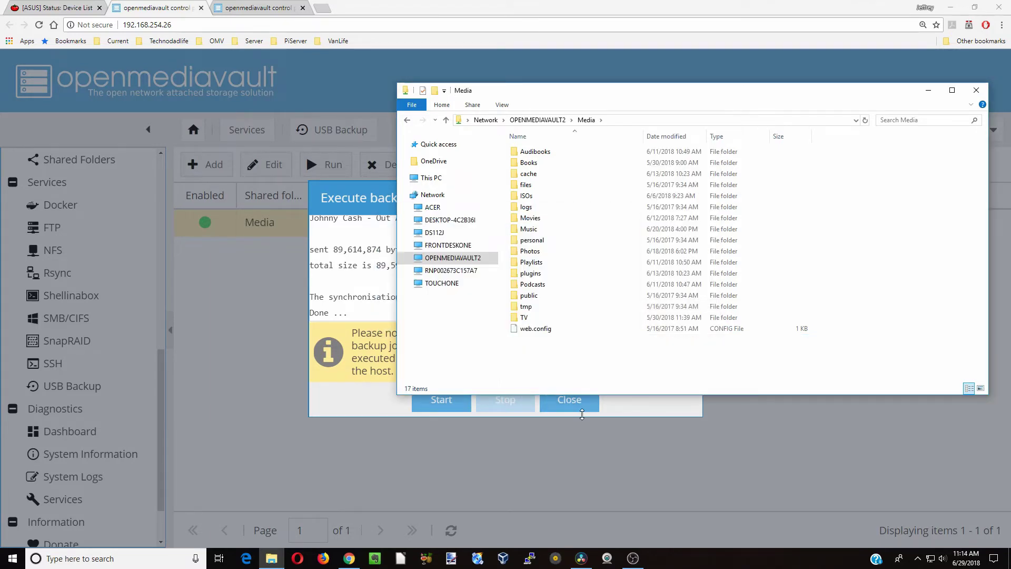
left_click(638, 402)
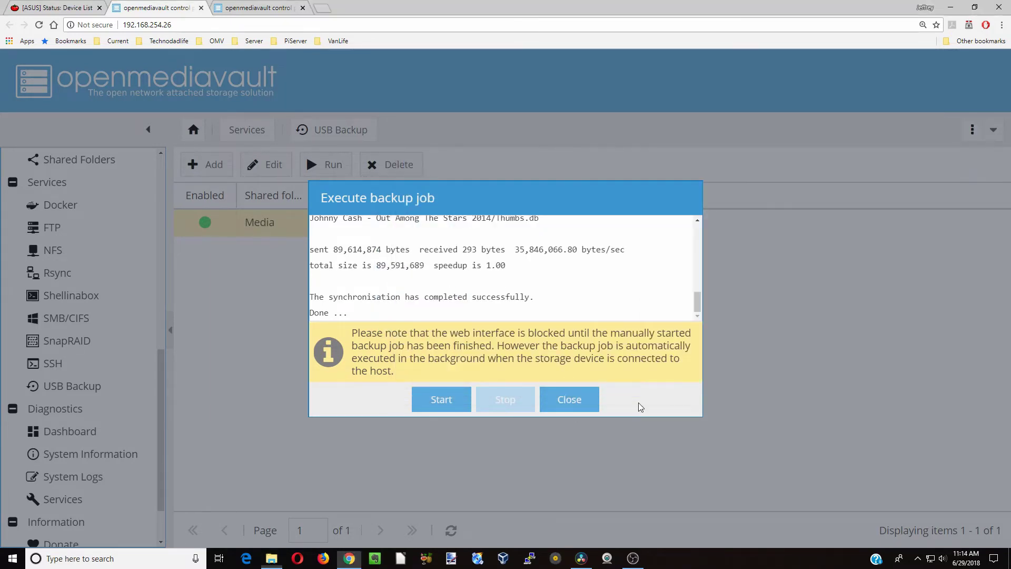
left_click(570, 403)
Step: Delete the Media backup job
left_click(303, 232)
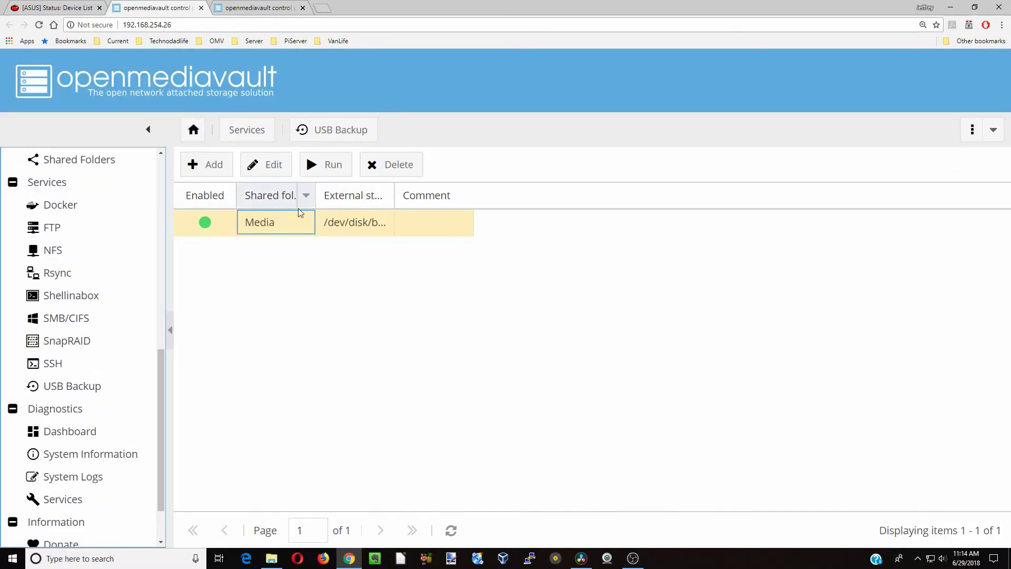
left_click(388, 167)
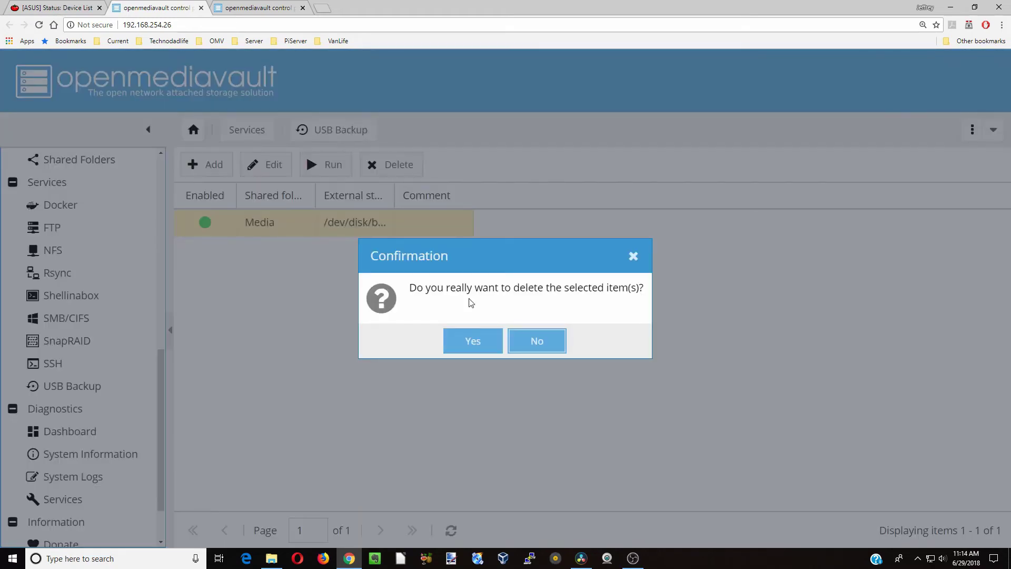
left_click(472, 340)
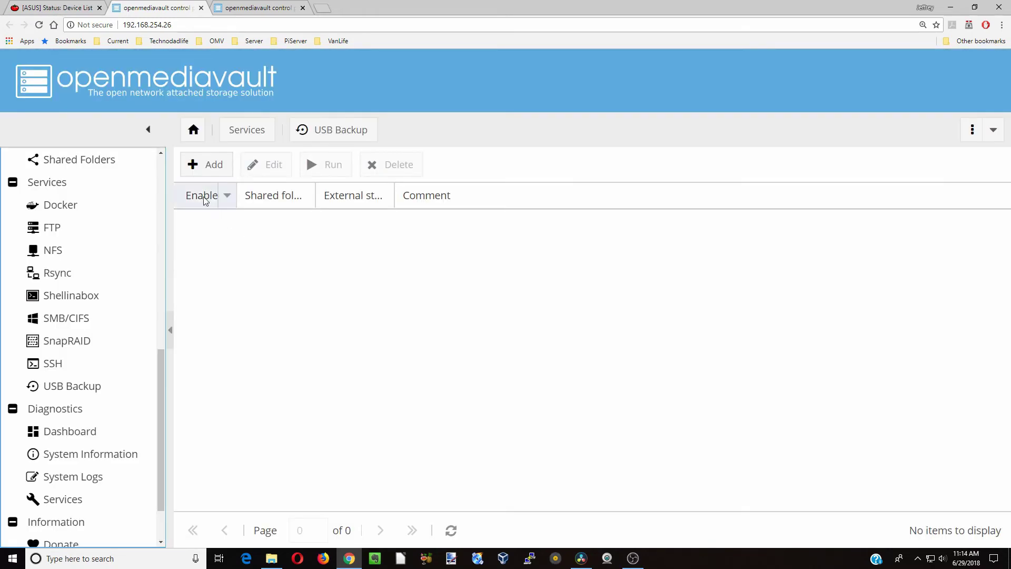
Step: Start a new backup job with AppData as shared folder and n/a [/dev/sdc] as device
left_click(209, 168)
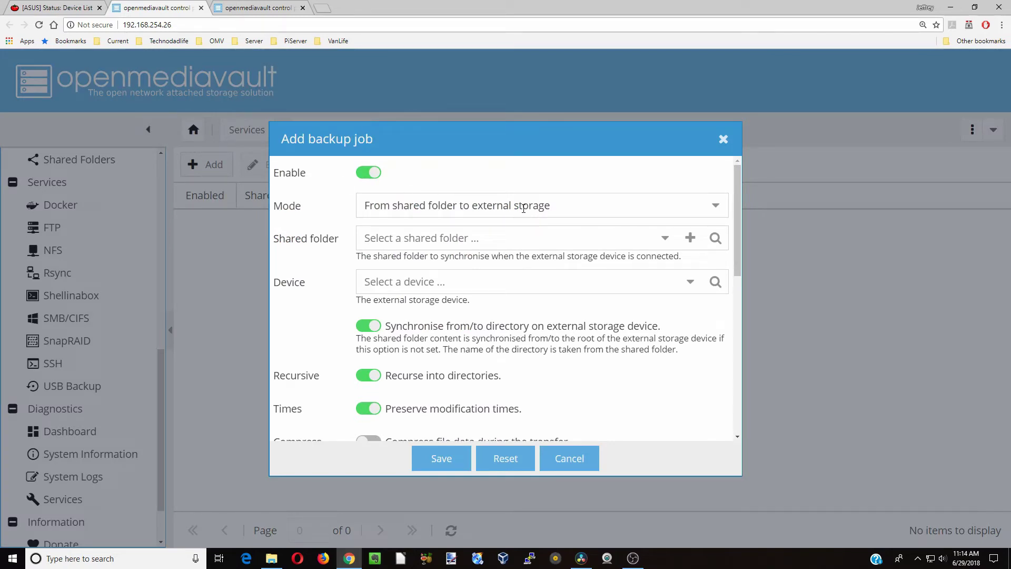
left_click(664, 241)
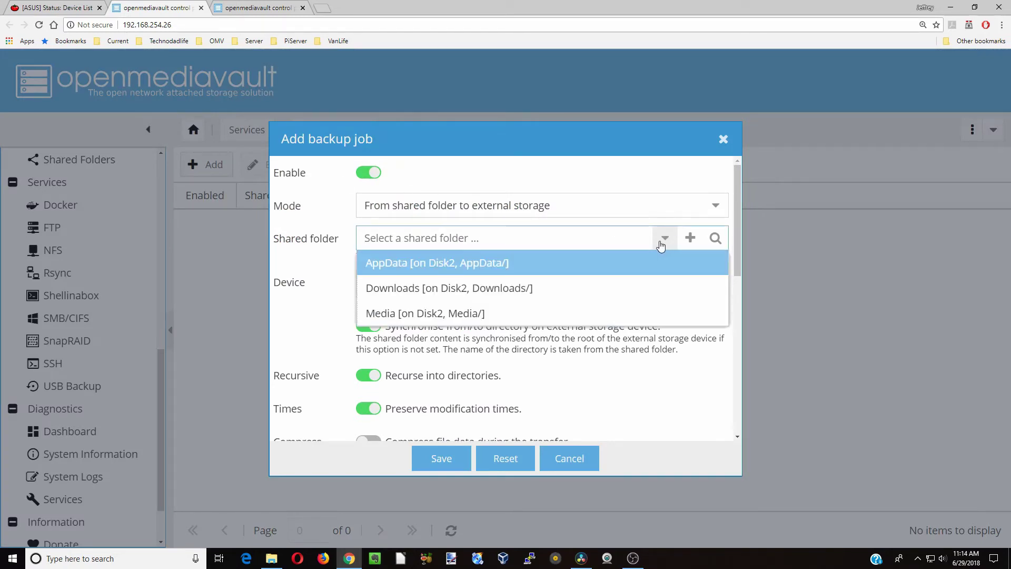
left_click(580, 265)
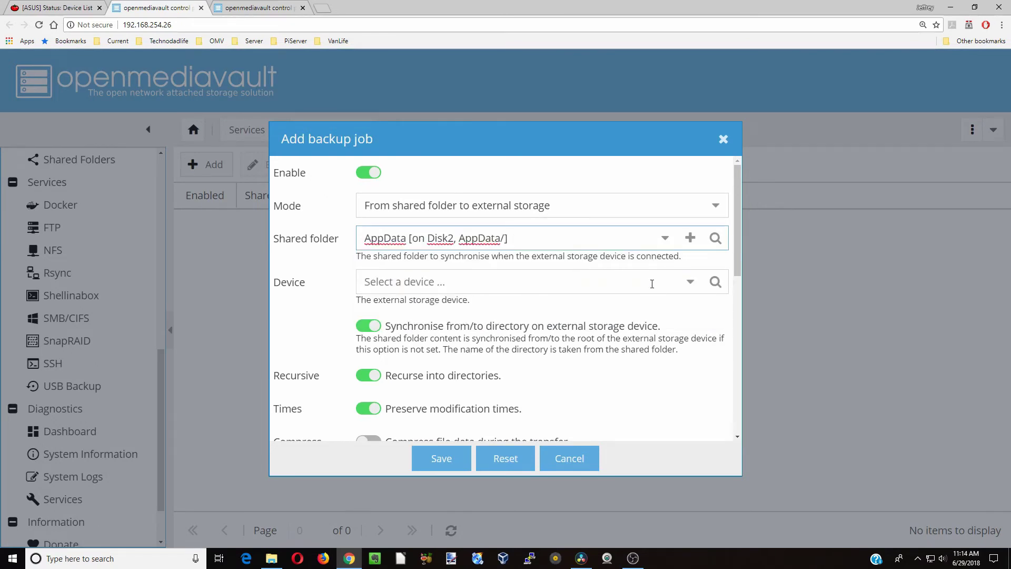
left_click(690, 283)
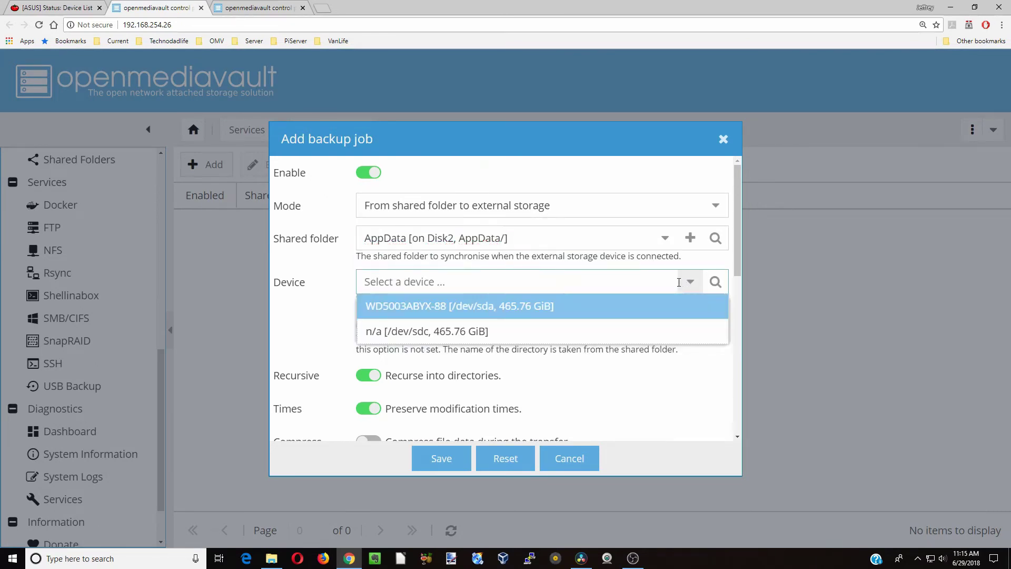
left_click(490, 339)
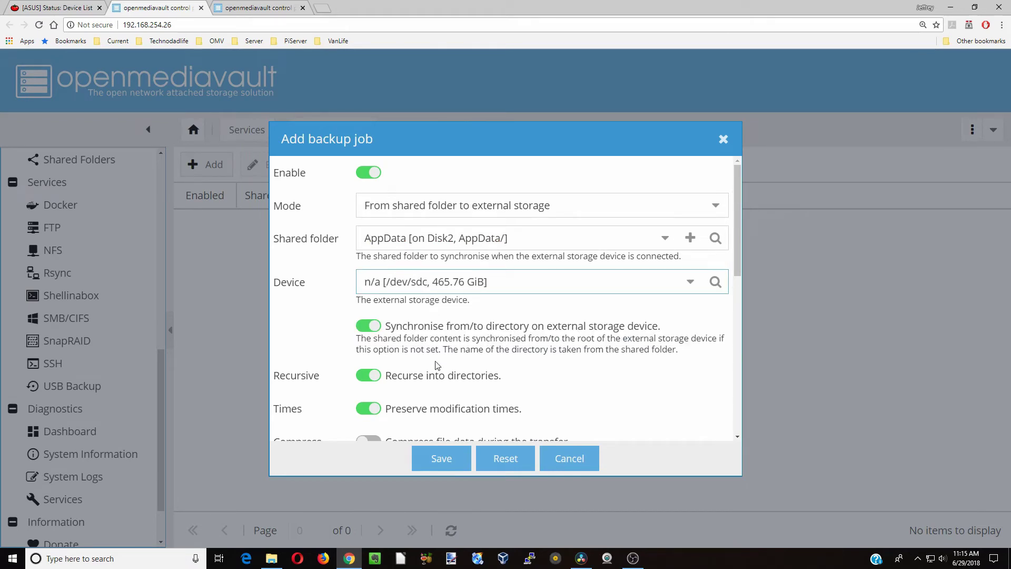
Step: Save the AppData backup job and apply the configuration changes
left_click(442, 461)
left_click(903, 169)
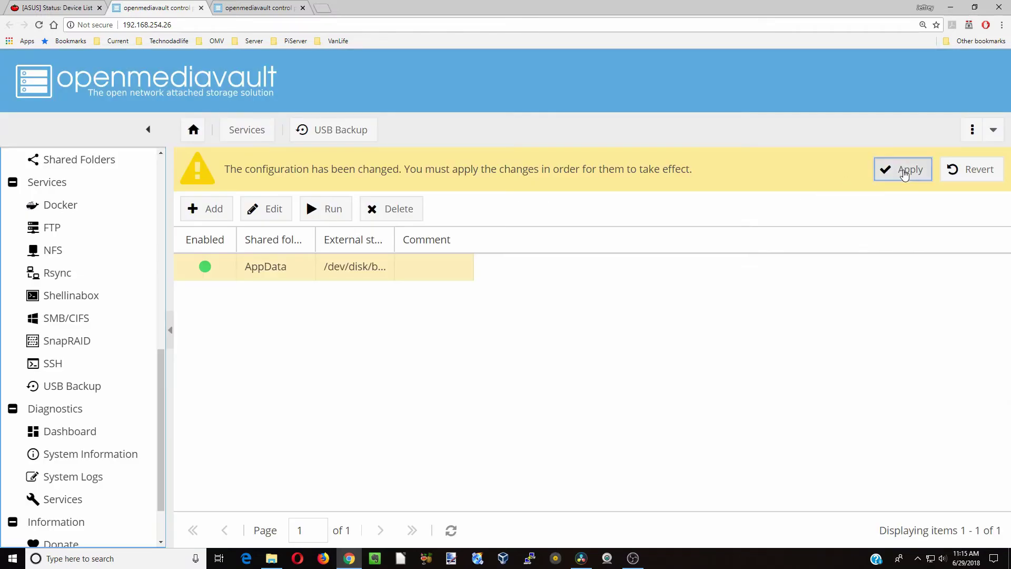
left_click(493, 343)
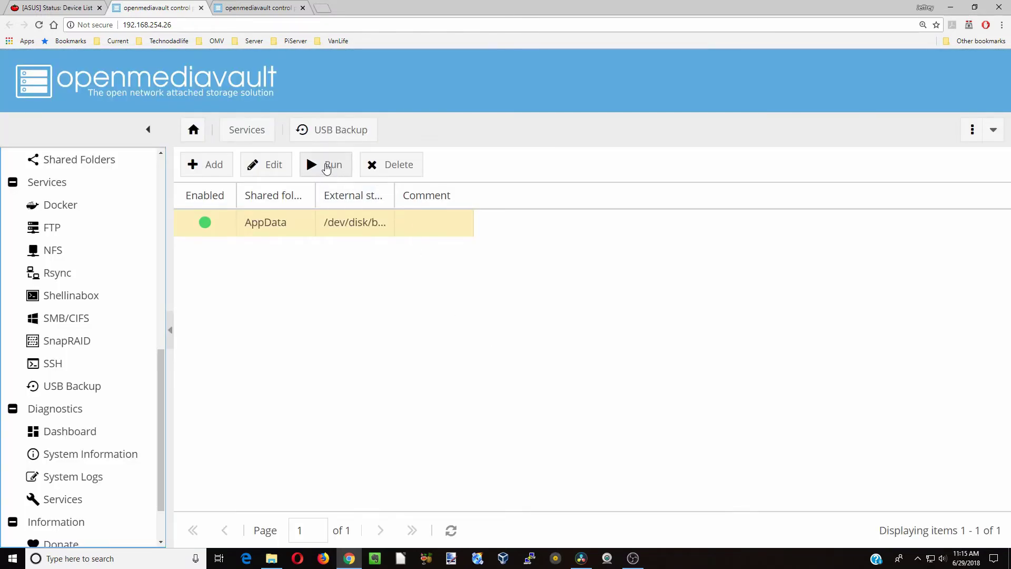
Step: Run the AppData job until the sync reports Done, then close its output
left_click(327, 166)
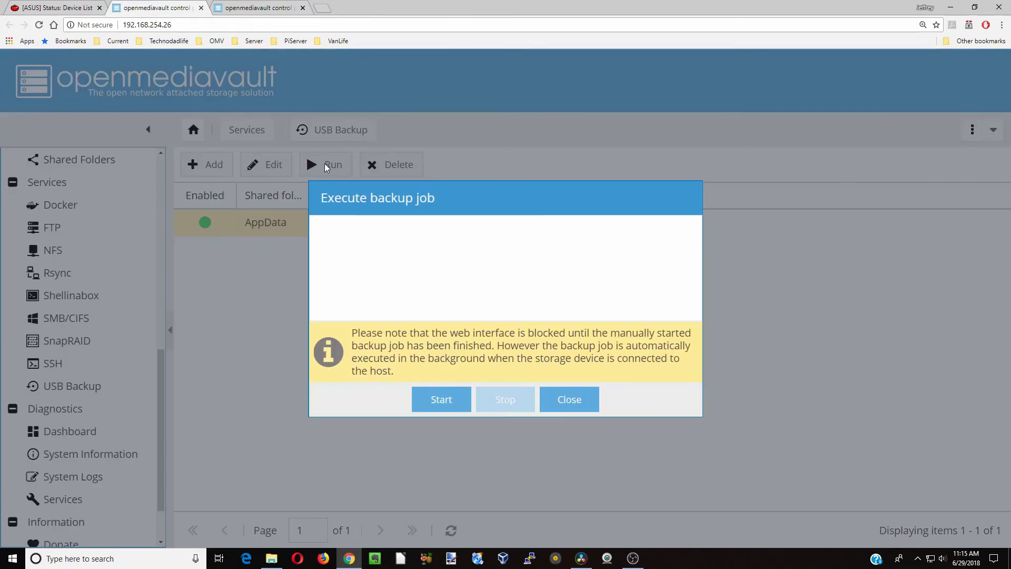
left_click(445, 400)
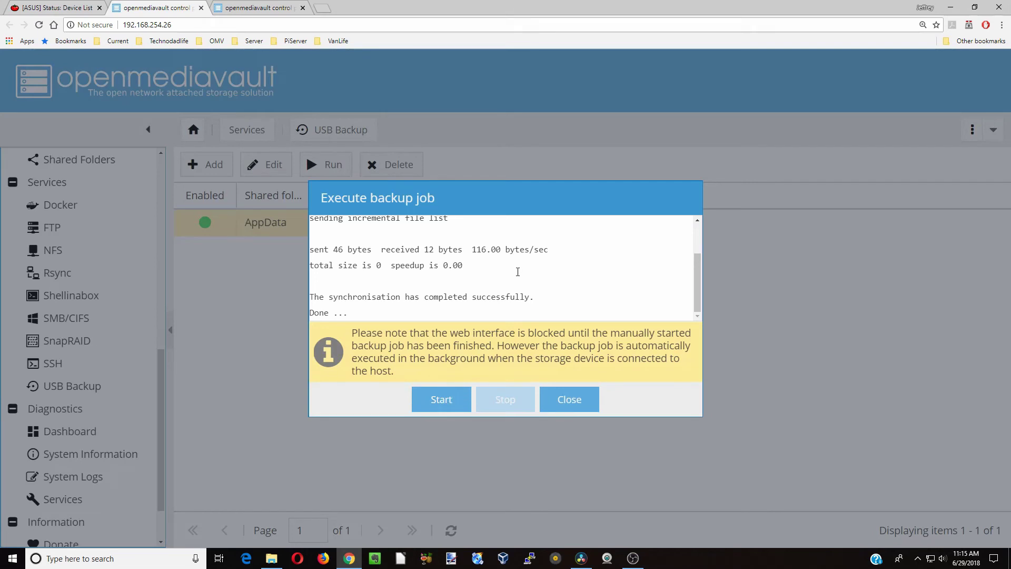
left_click(569, 399)
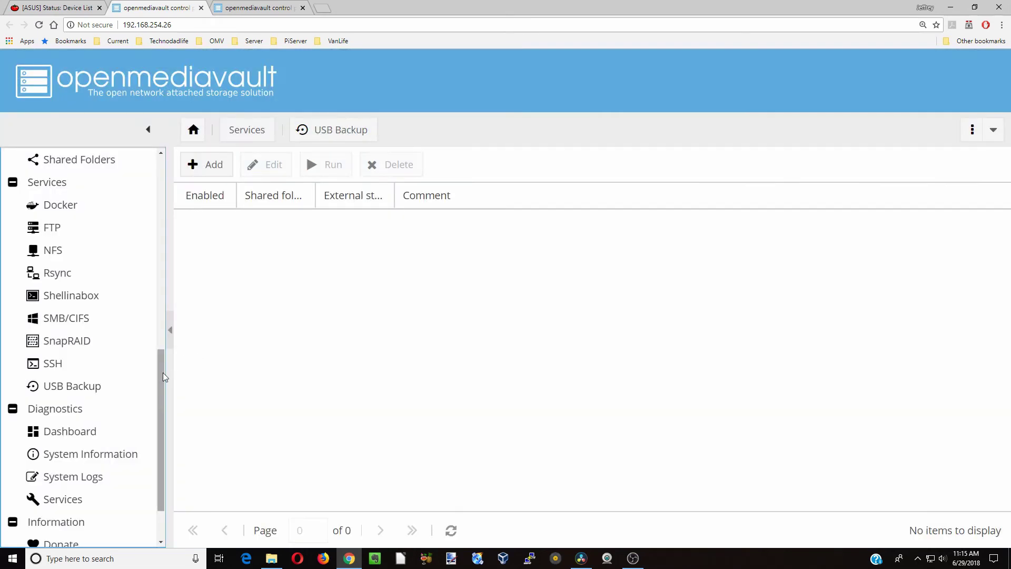
Step: Mount the USBHD file system on /dev/sdc1 (457.28 GiB available), then return to USB Backup
left_click_drag(156, 368, 147, 263)
left_click(104, 264)
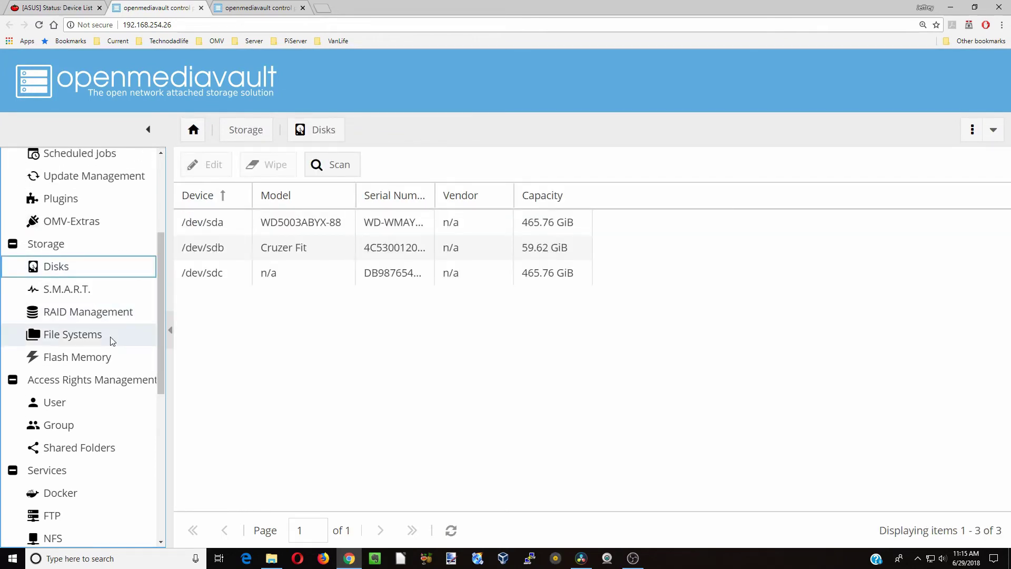
left_click(112, 339)
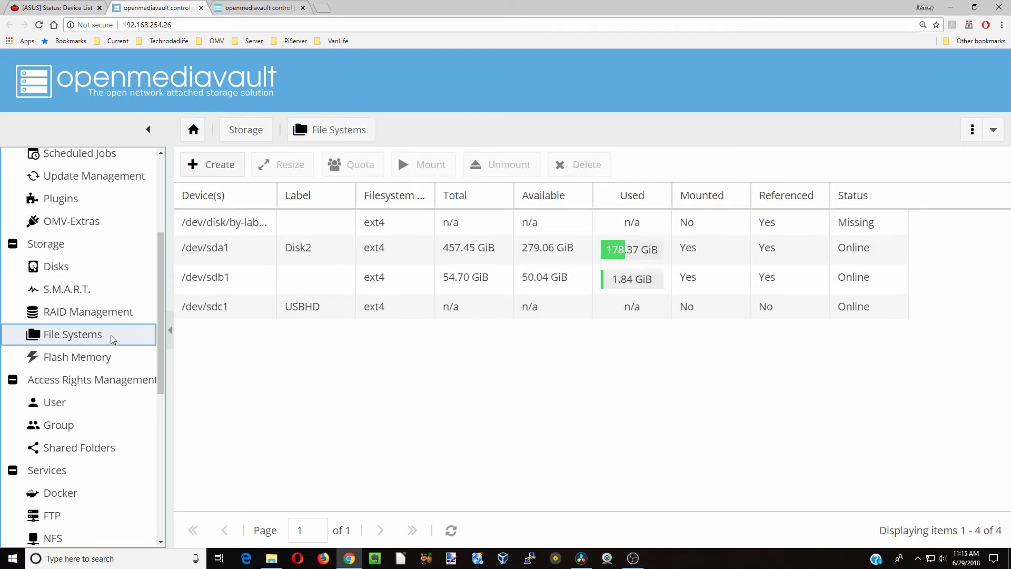
left_click(332, 307)
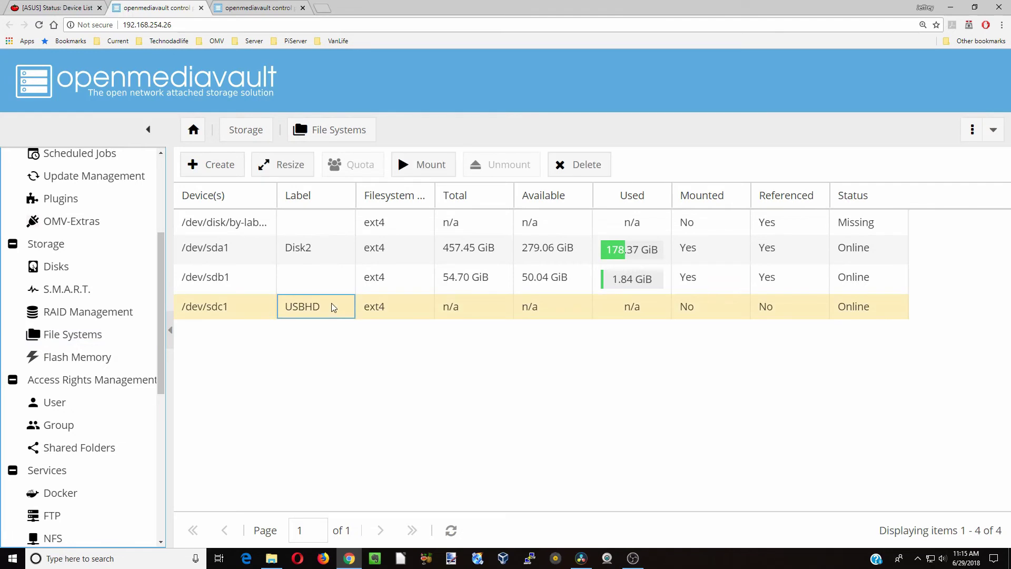
left_click(429, 168)
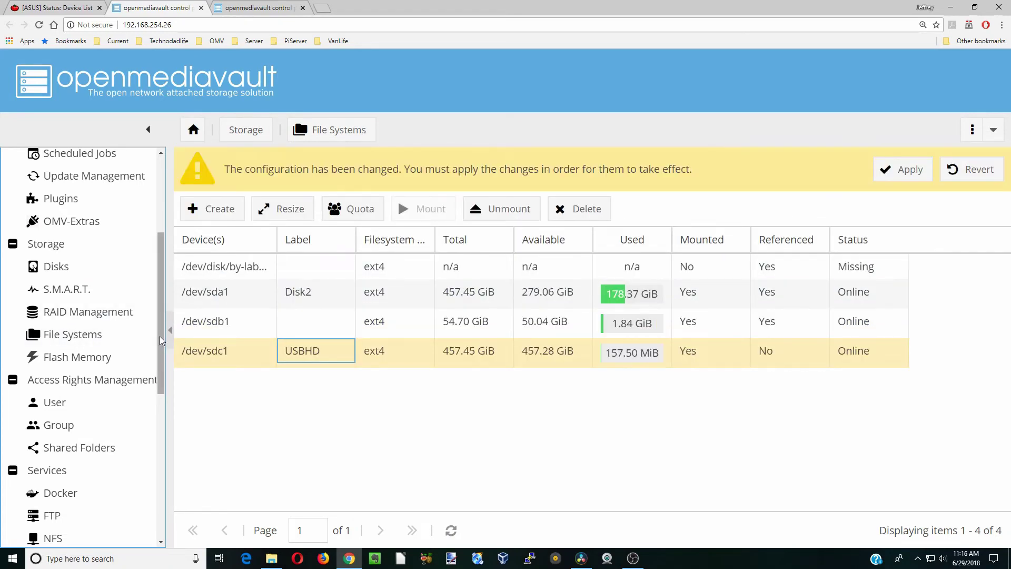
left_click_drag(161, 336, 129, 434)
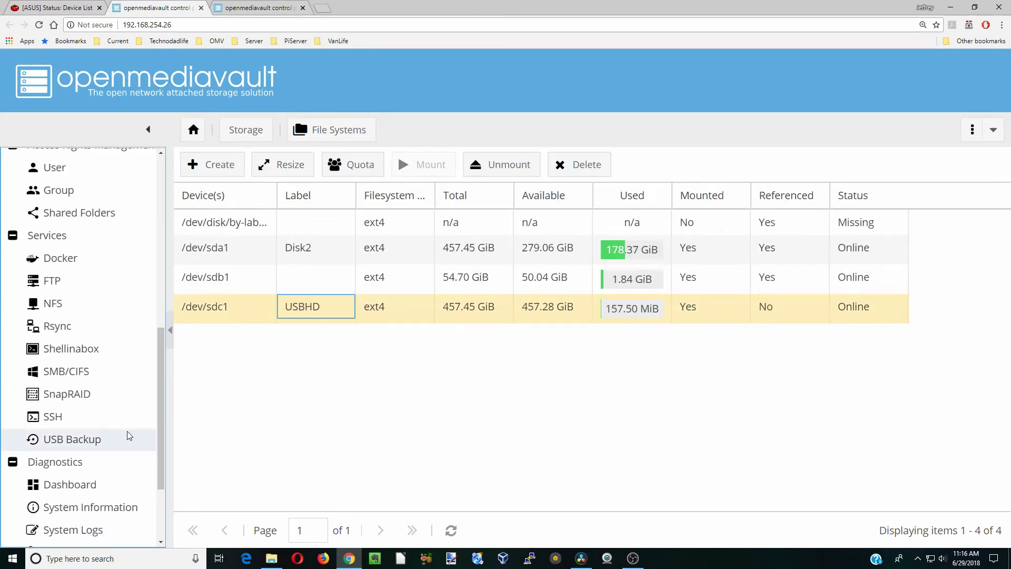
left_click(101, 440)
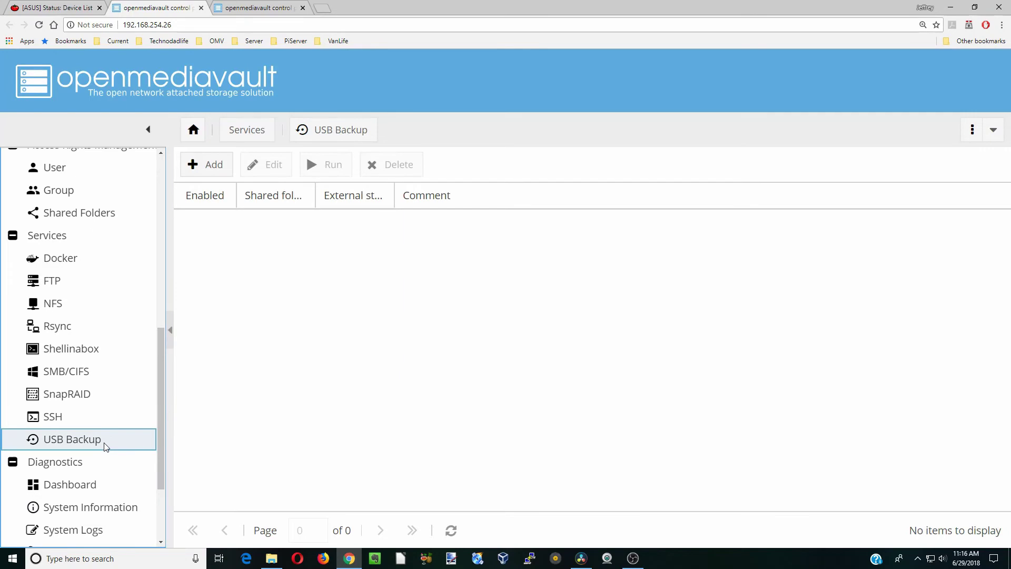
Step: Add and save a job syncing from external /dev/sdc into the Media shared folder, then select it
left_click(215, 172)
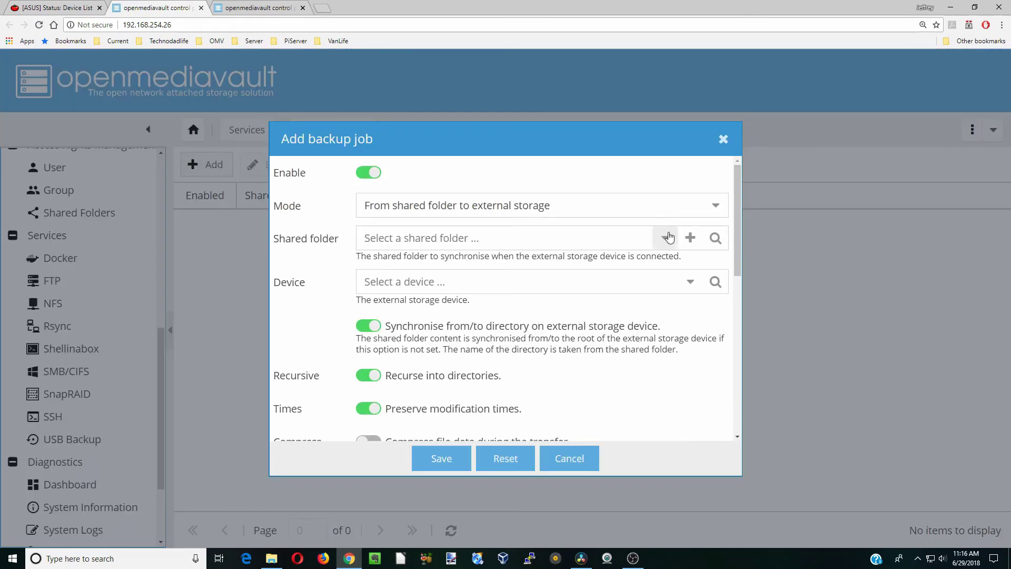
left_click(711, 205)
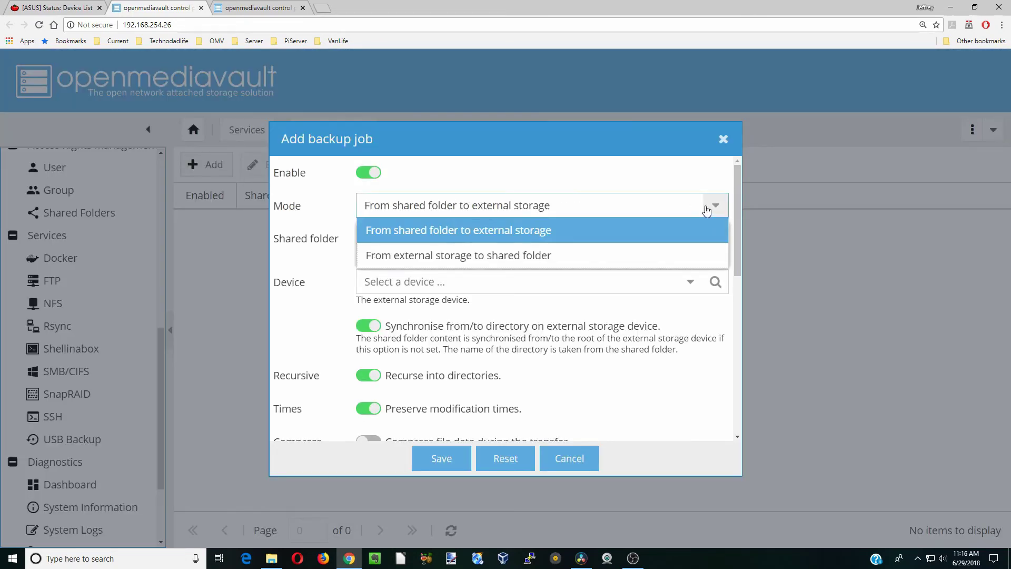
left_click(569, 256)
left_click(664, 238)
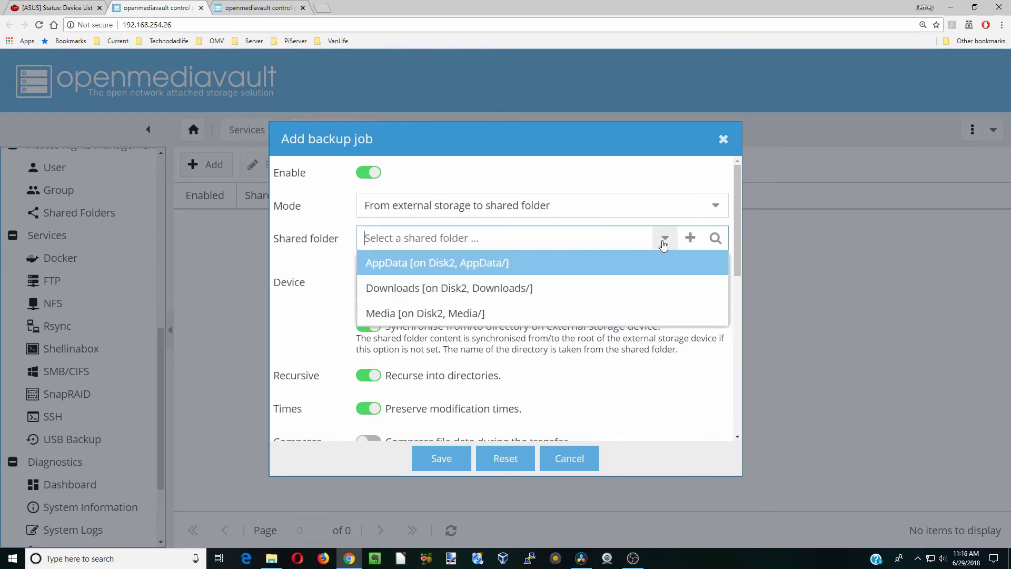
left_click(606, 313)
left_click(687, 282)
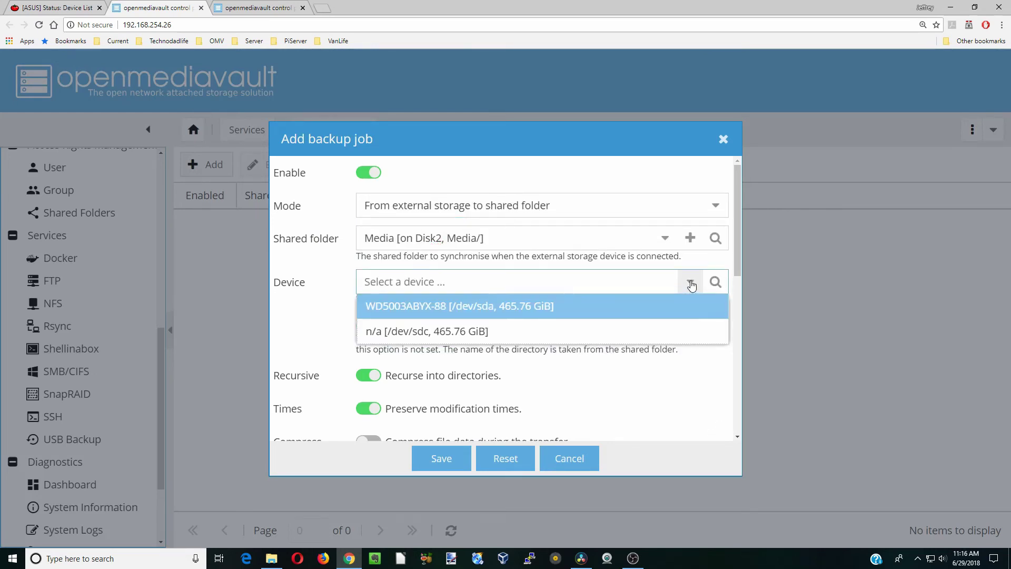
left_click(488, 334)
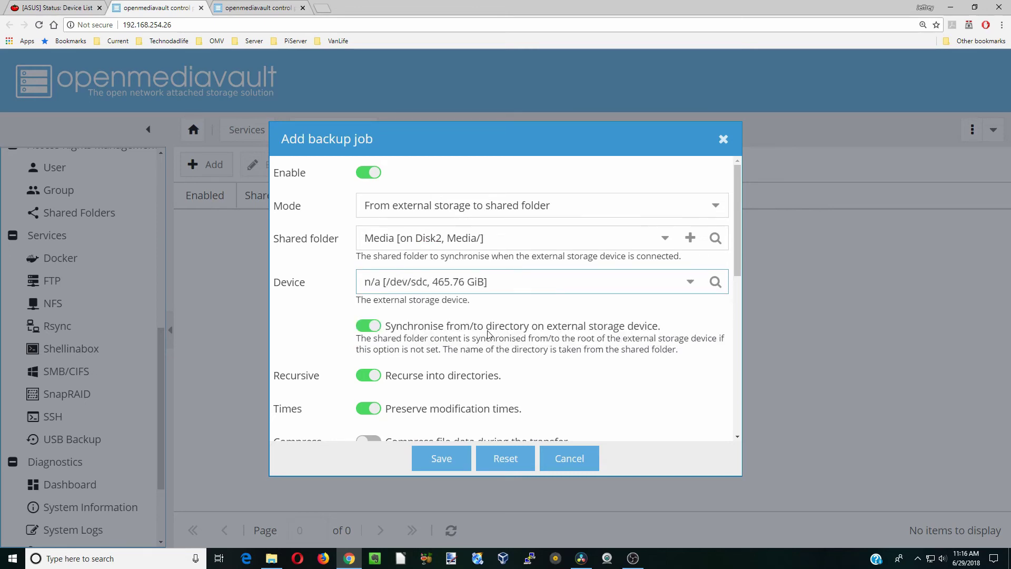
left_click(442, 460)
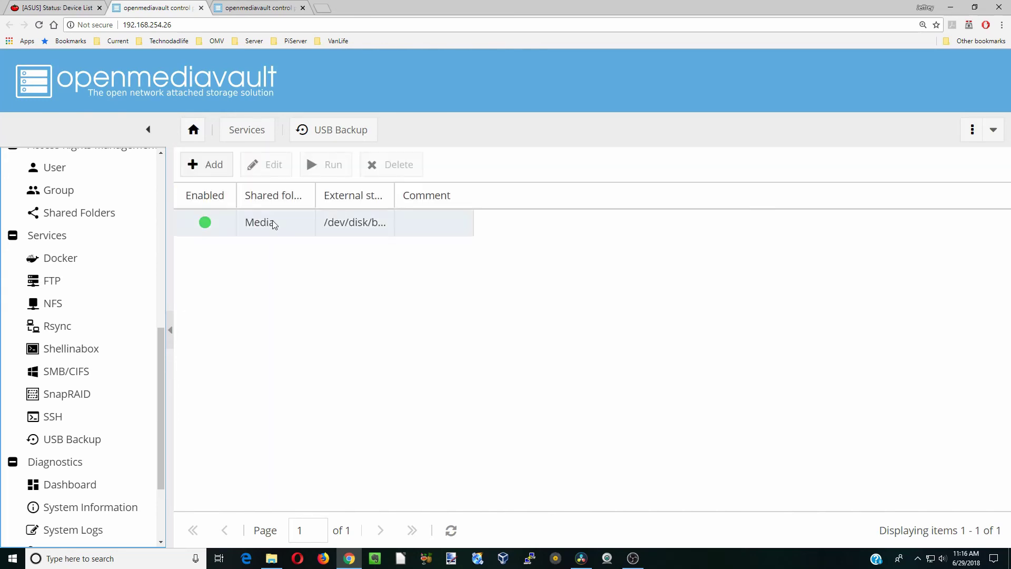
left_click(273, 225)
Step: Run the Media job, which fails with the USBHD device not mounted, and close its output
left_click(330, 164)
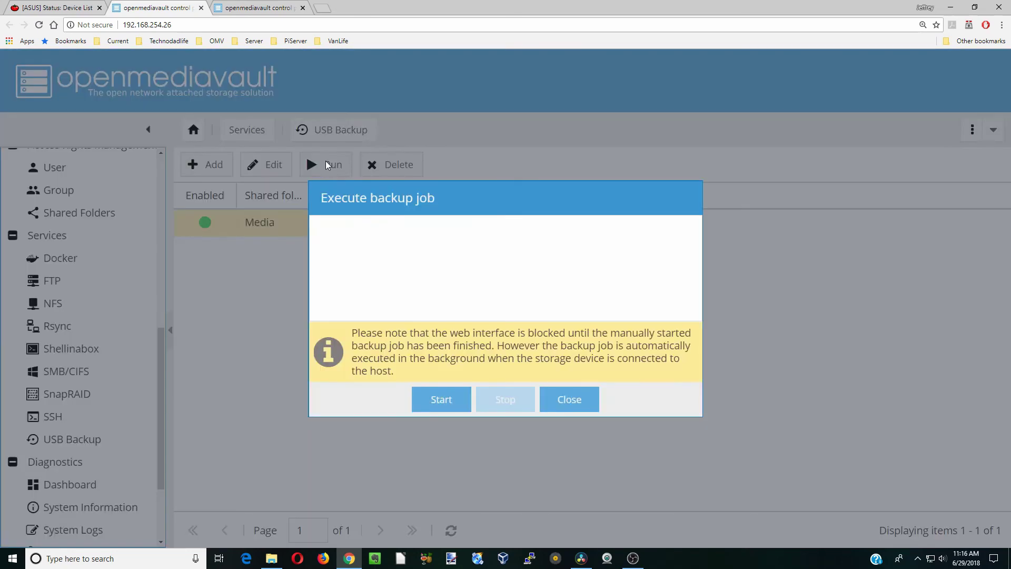
left_click(441, 399)
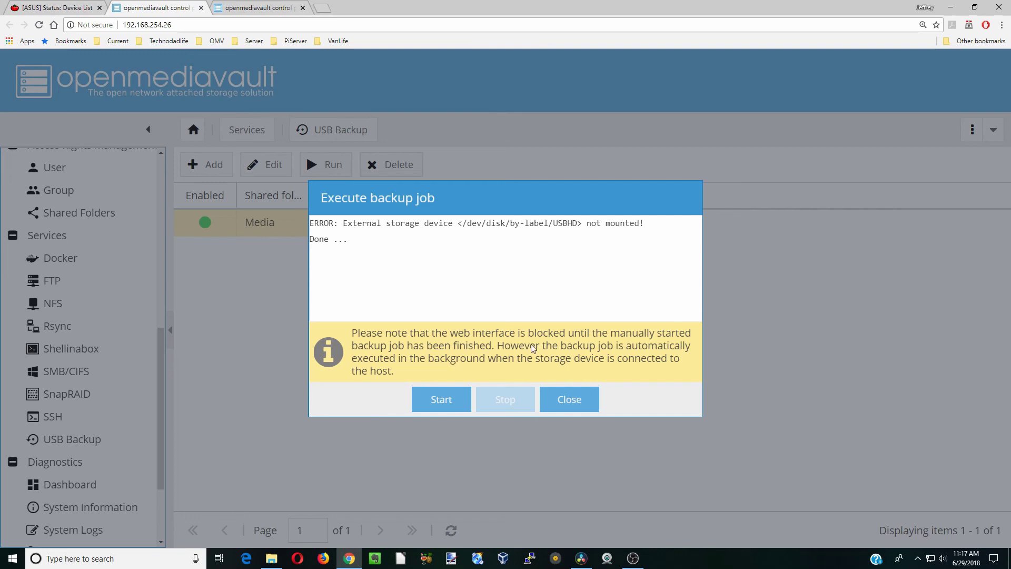
left_click(570, 400)
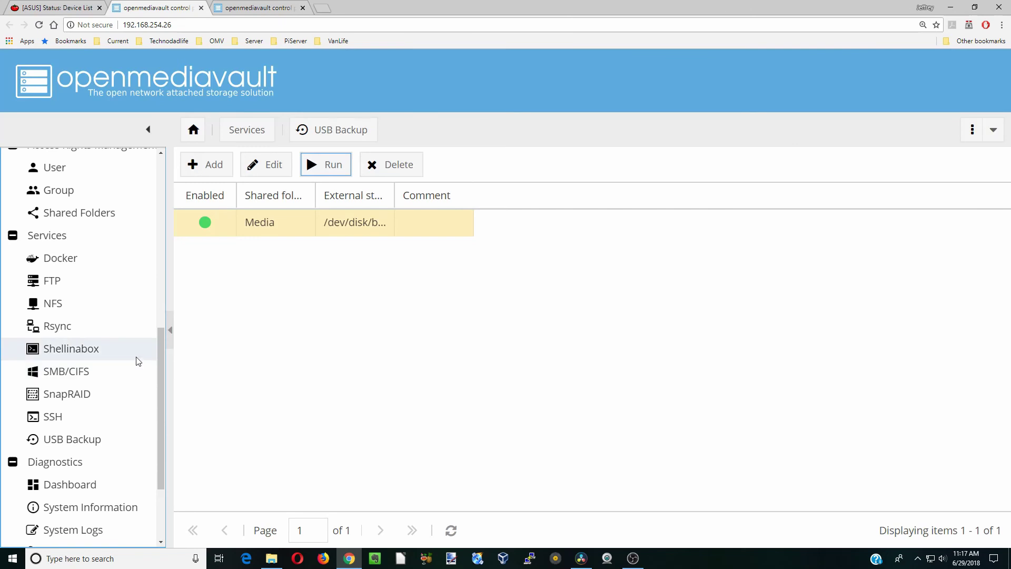
Step: Scroll the navigation menu and go to Storage > File Systems
left_click_drag(157, 356, 155, 287)
left_click(115, 270)
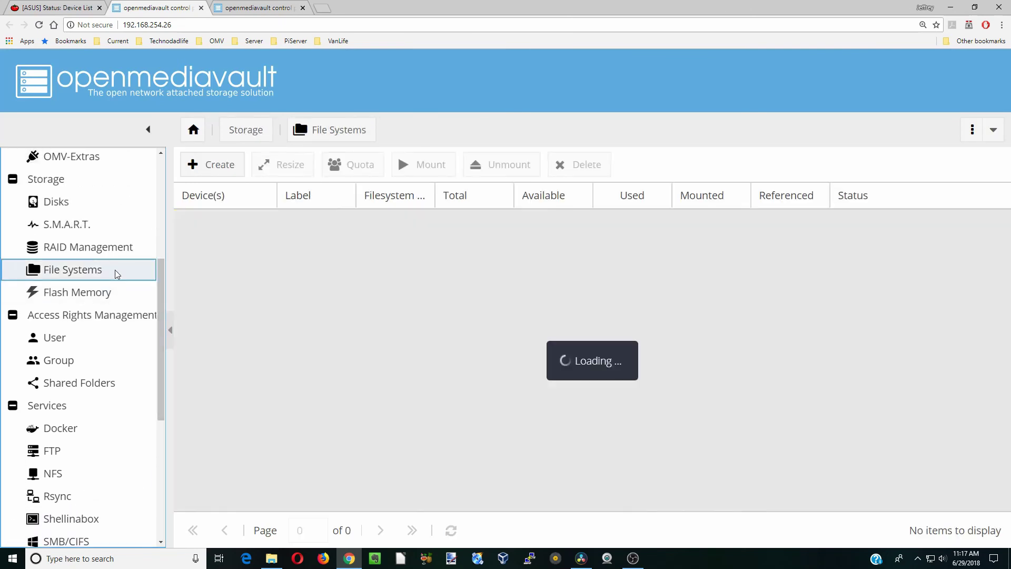